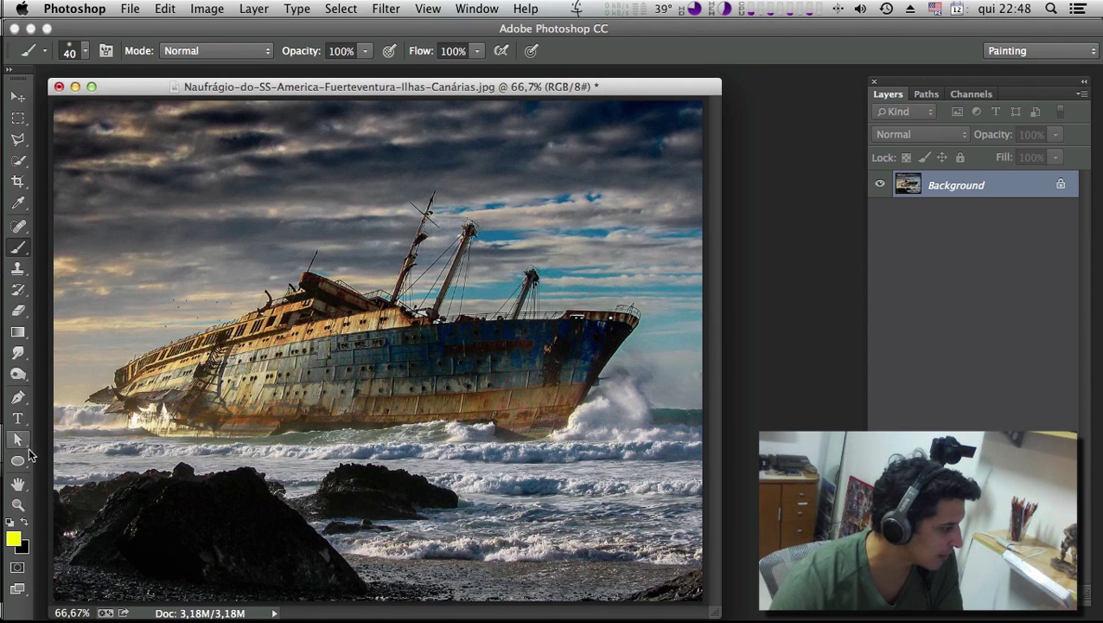
- Open the toolbar flyout showing the Dodge, Burn and Sponge toning tools
{"action": "left_click_drag", "start_coordinate": [23, 379], "coordinate": [70, 405]}
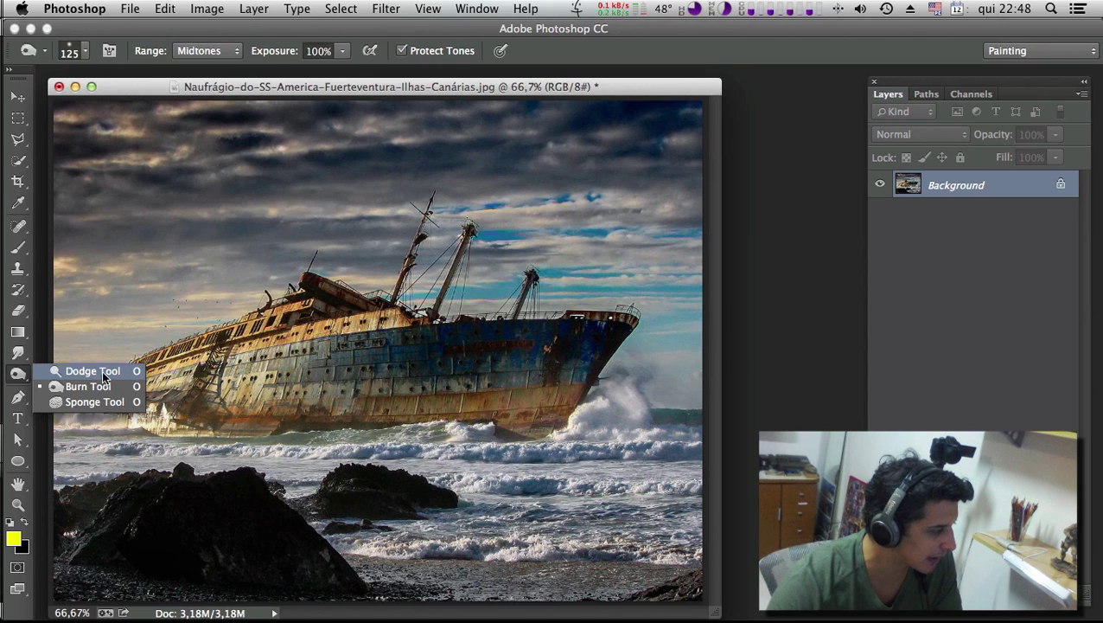
- Select the Dodge tool and give its brush a 125 px size with 0% hardness
{"action": "left_click", "coordinate": [102, 370]}
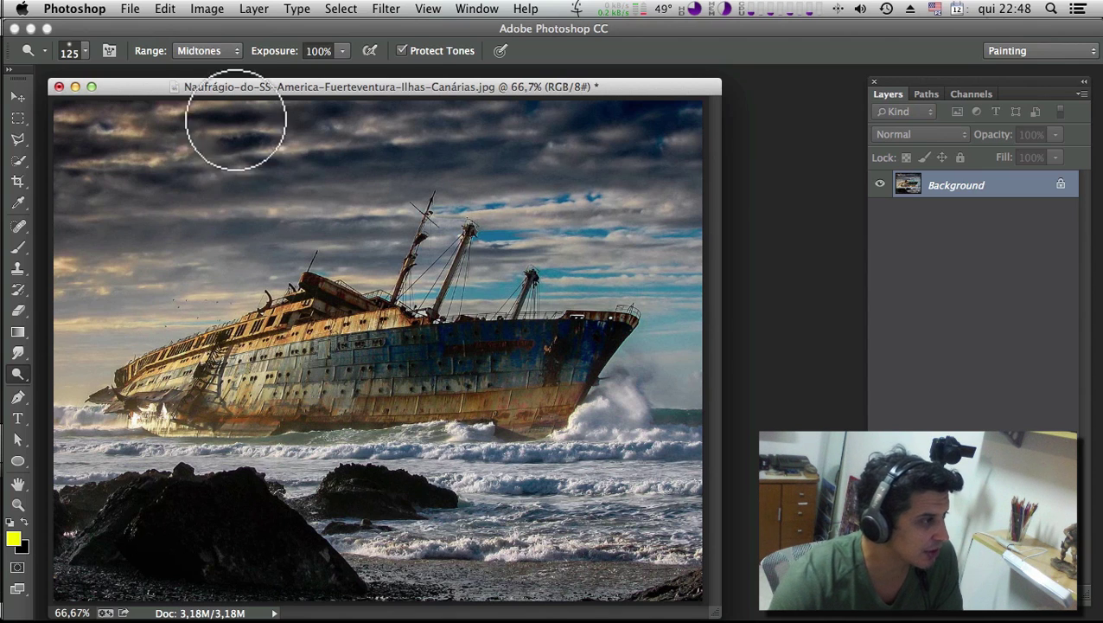
{"action": "left_click", "coordinate": [87, 53]}
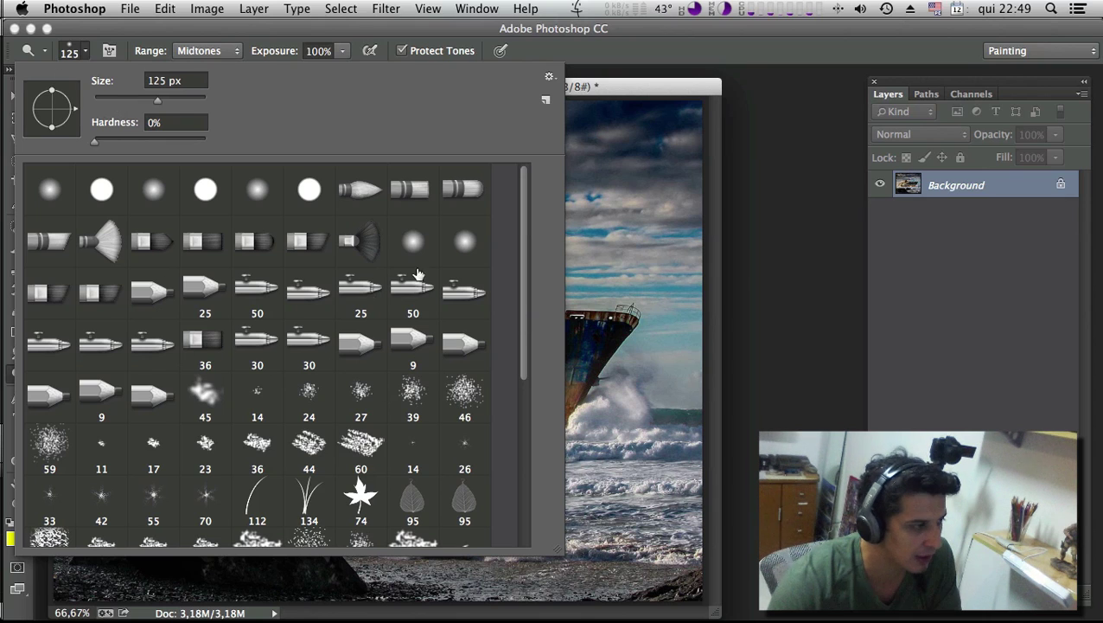
{"action": "left_click_drag", "start_coordinate": [92, 141], "coordinate": [100, 149]}
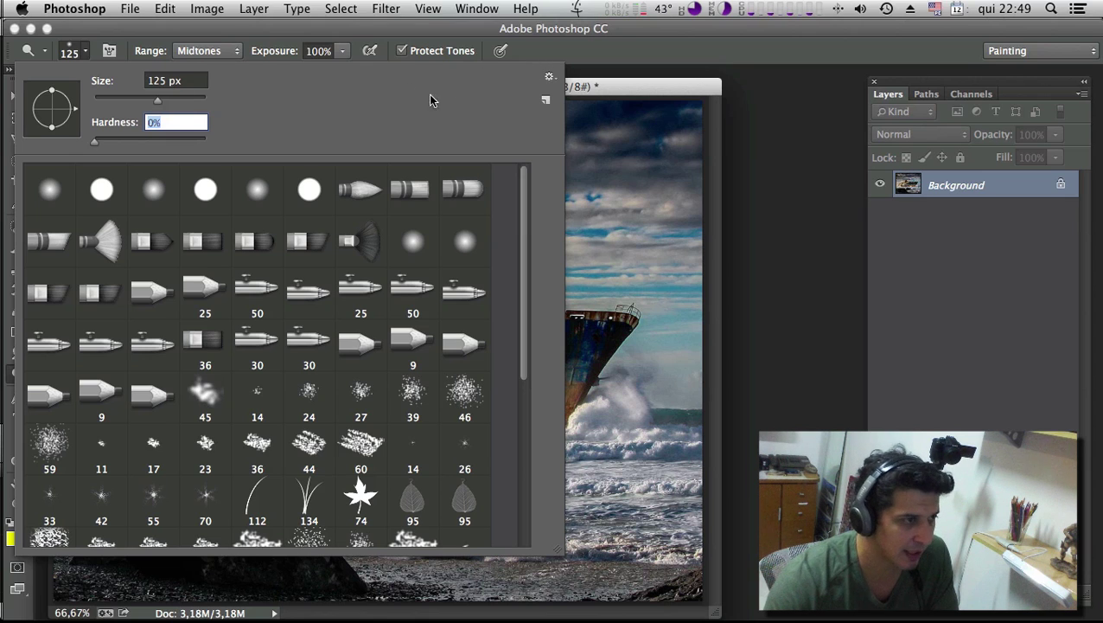
{"action": "left_click", "coordinate": [542, 52]}
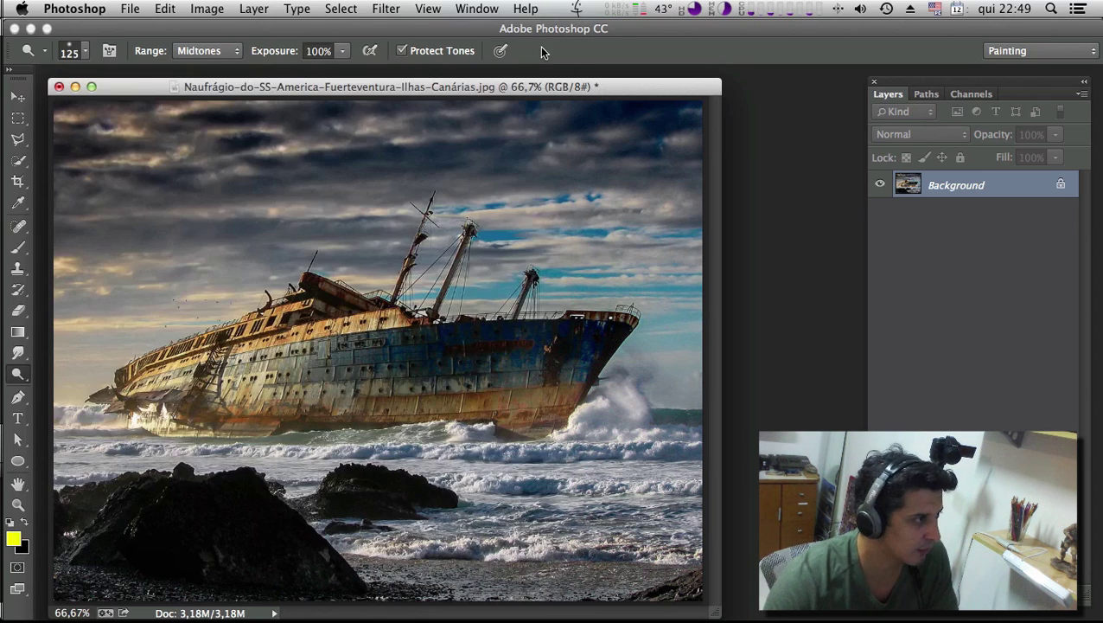
{"action": "left_click", "coordinate": [224, 50]}
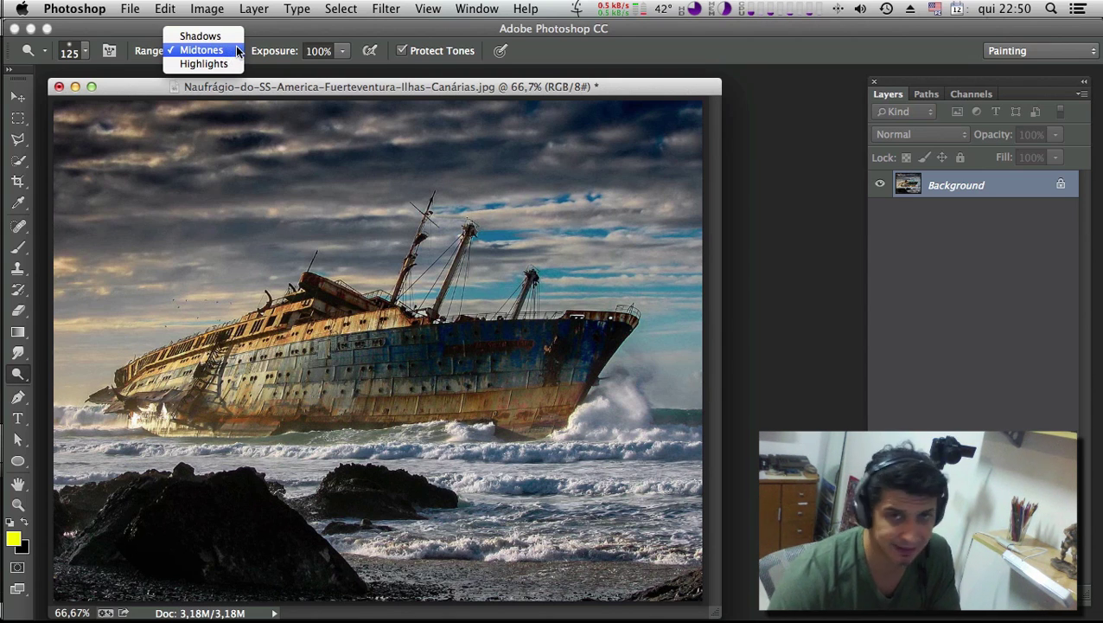
{"action": "left_click", "coordinate": [285, 77]}
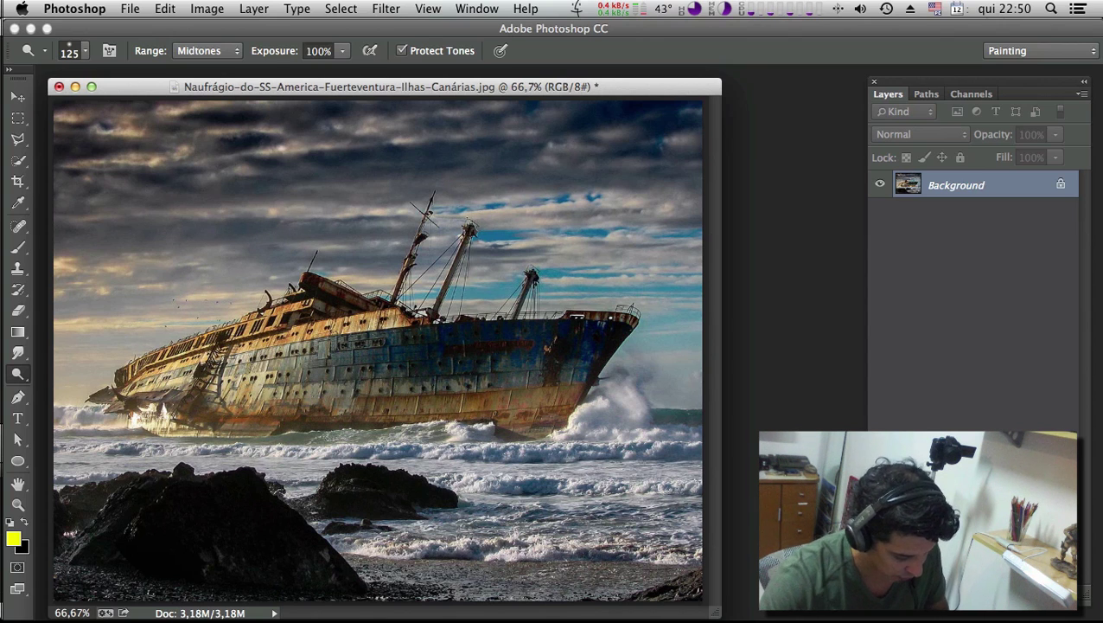
- Preview the photo at −100 saturation in Hue/Saturation, cancel it, and show the Range options
{"action": "key", "text": "ctrl+u"}
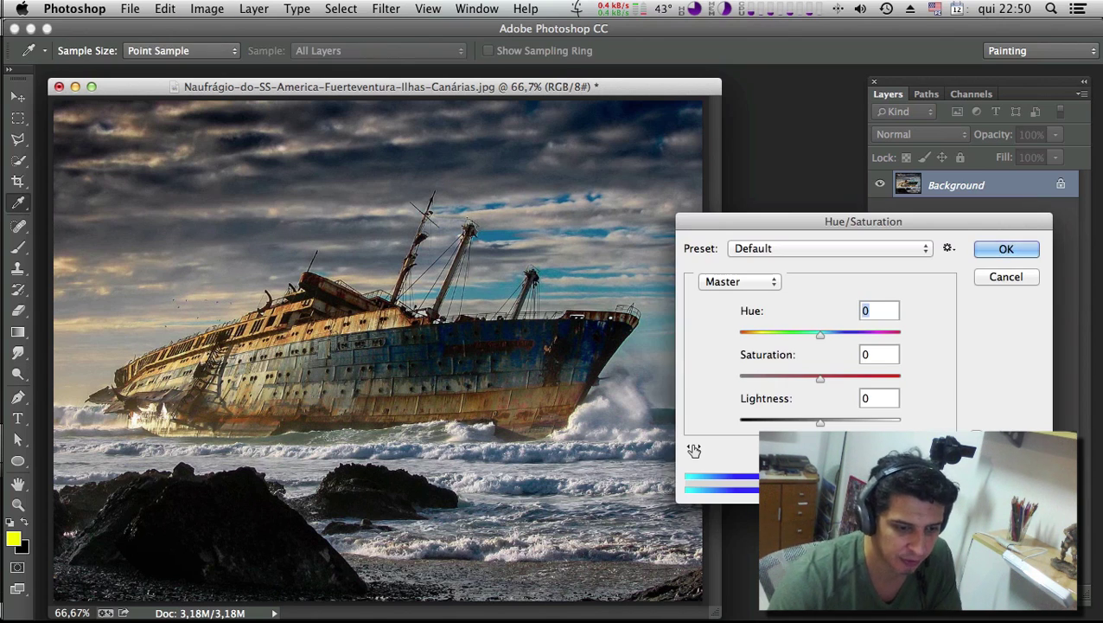
{"action": "left_click_drag", "start_coordinate": [826, 381], "coordinate": [508, 374]}
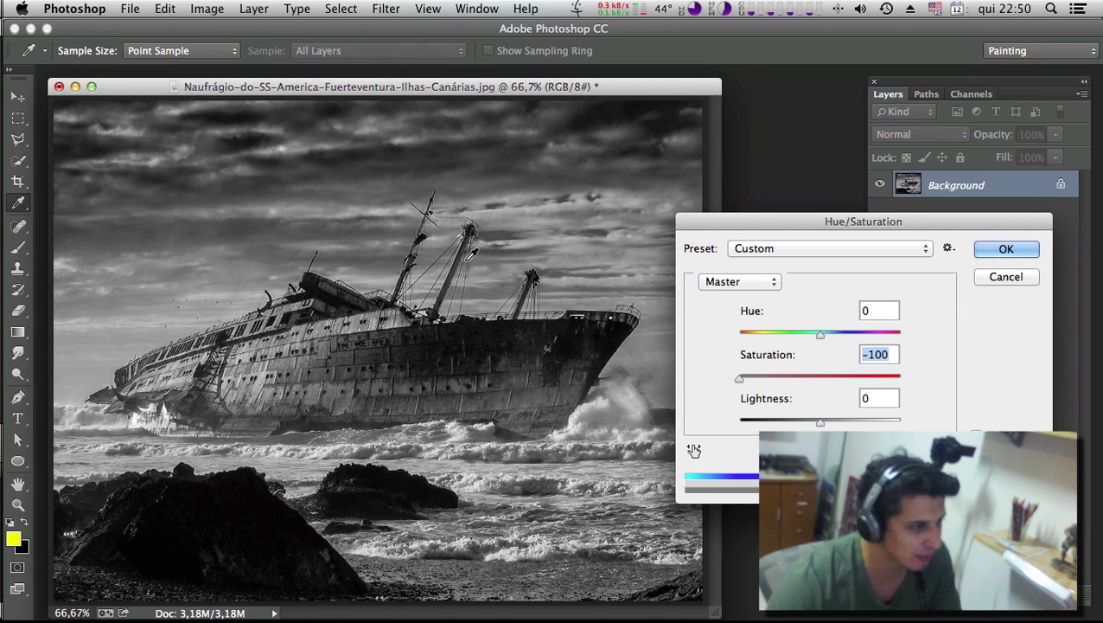
{"action": "left_click", "coordinate": [223, 52]}
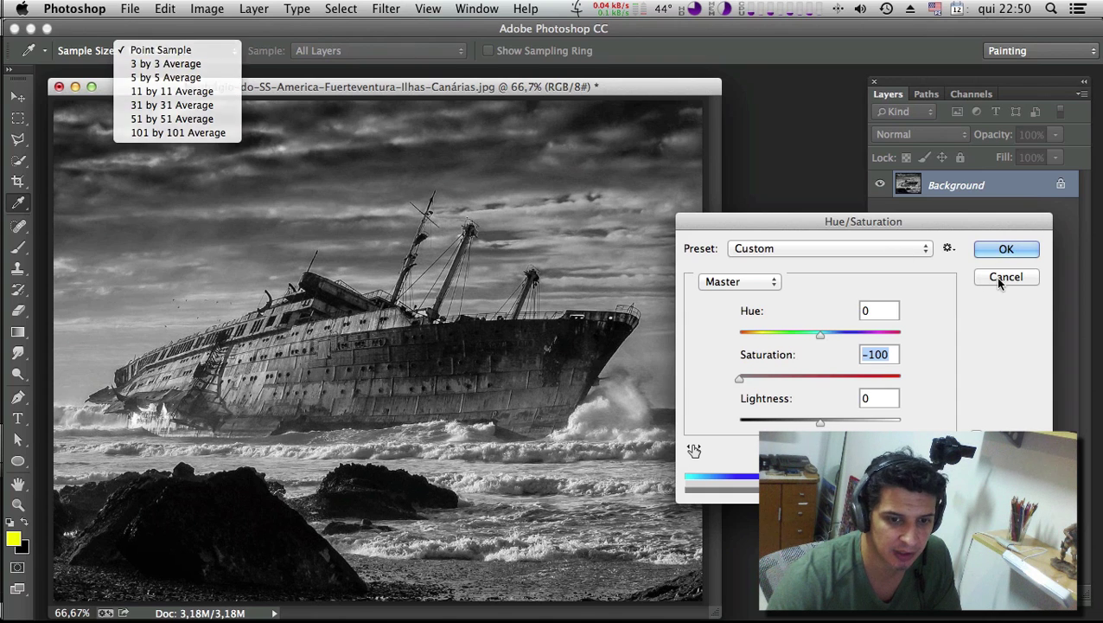
{"action": "left_click", "coordinate": [994, 277]}
{"action": "left_click", "coordinate": [999, 278]}
{"action": "key", "text": "o"}
{"action": "left_click", "coordinate": [233, 53]}
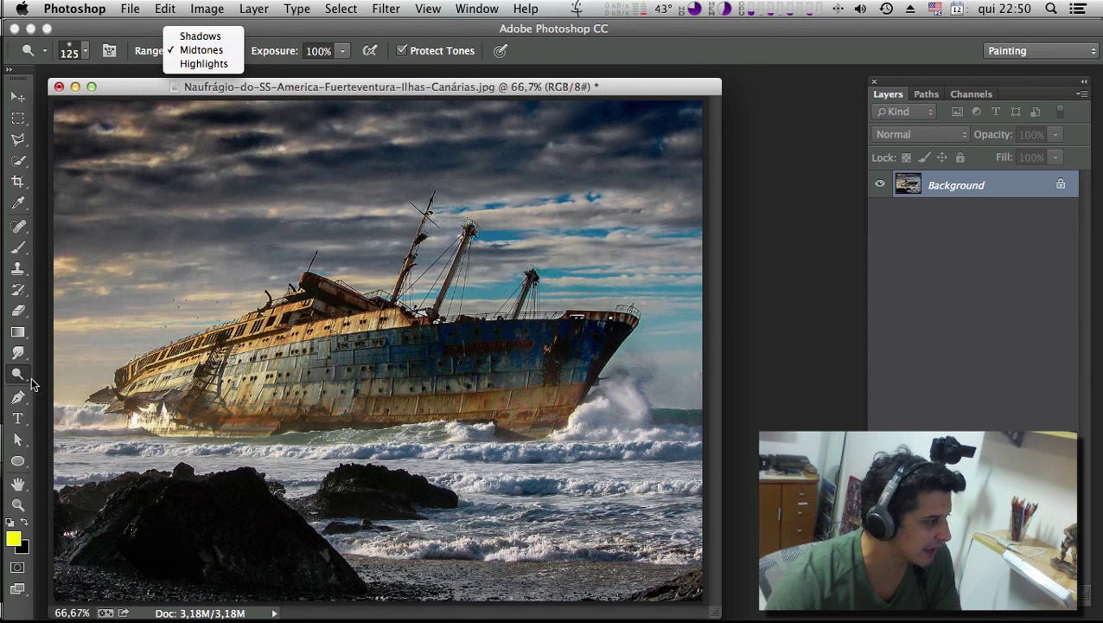
- Dodge the ship's dark stern with Range set to Shadows, toggling undo to compare
{"action": "left_click", "coordinate": [222, 37]}
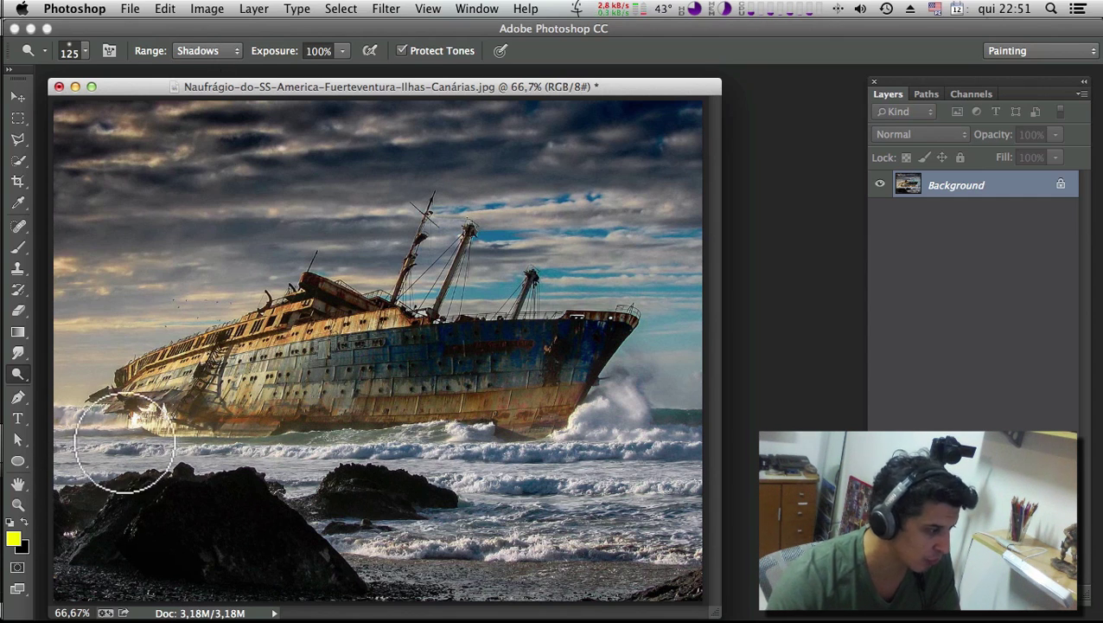
{"action": "mouse_move", "coordinate": [135, 406]}
{"action": "left_mouse_down"}
{"action": "mouse_move", "coordinate": [163, 378]}
{"action": "mouse_move", "coordinate": [168, 431]}
{"action": "left_mouse_up"}
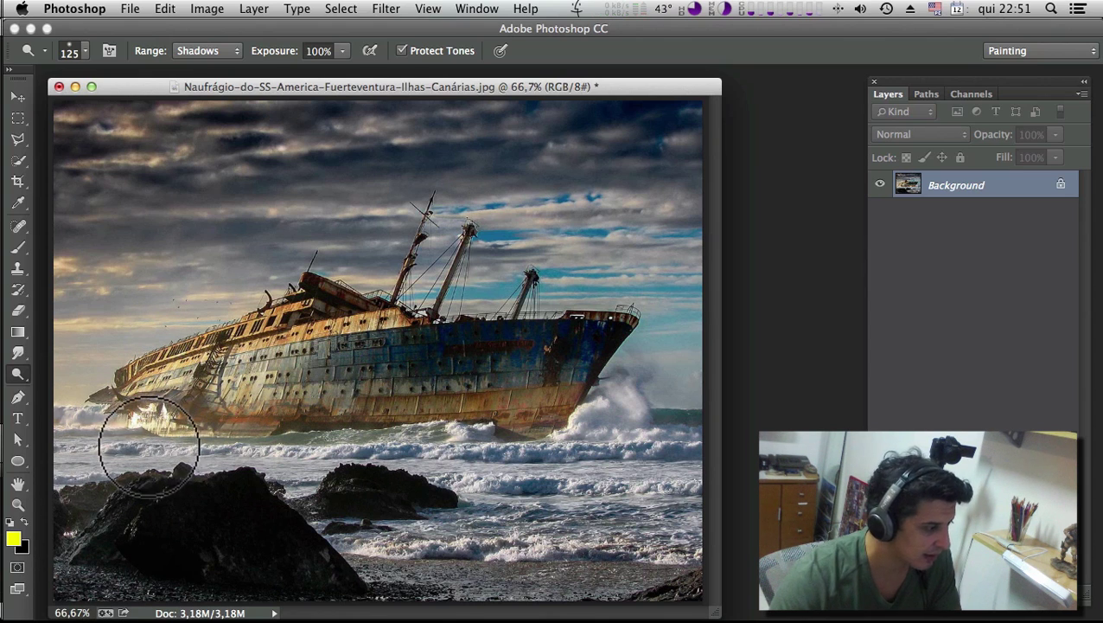
{"action": "key", "text": "super+z"}
{"action": "key", "text": "super+z"}
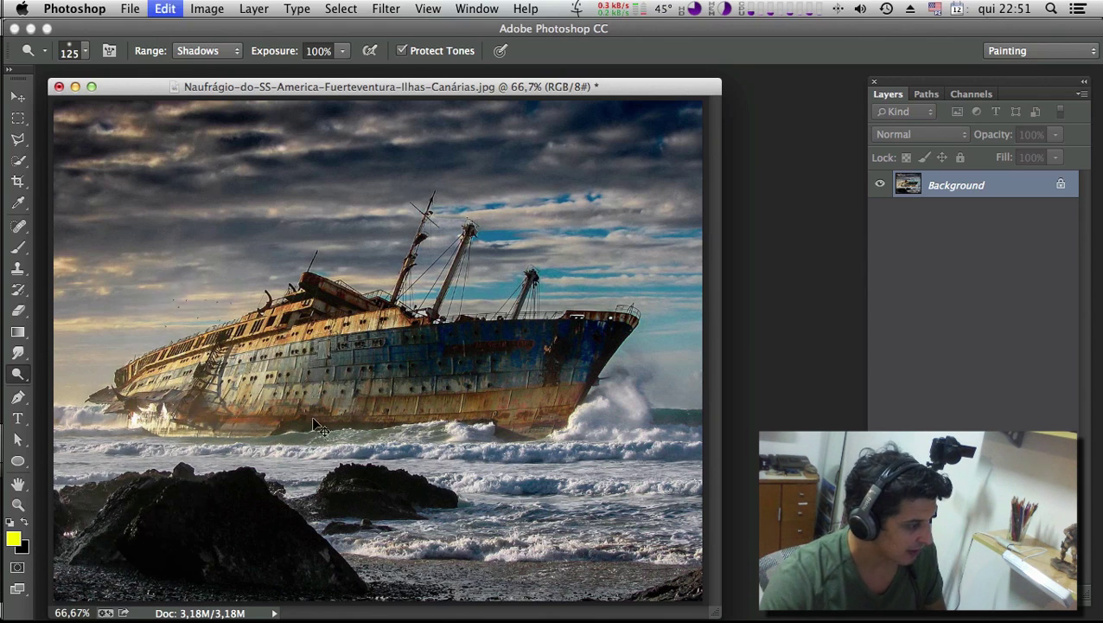
{"action": "key", "text": "super+z"}
{"action": "key", "text": "super+z"}
{"action": "key", "text": "super+z"}
{"action": "key", "text": "super+z"}
{"action": "key", "text": "super+z"}
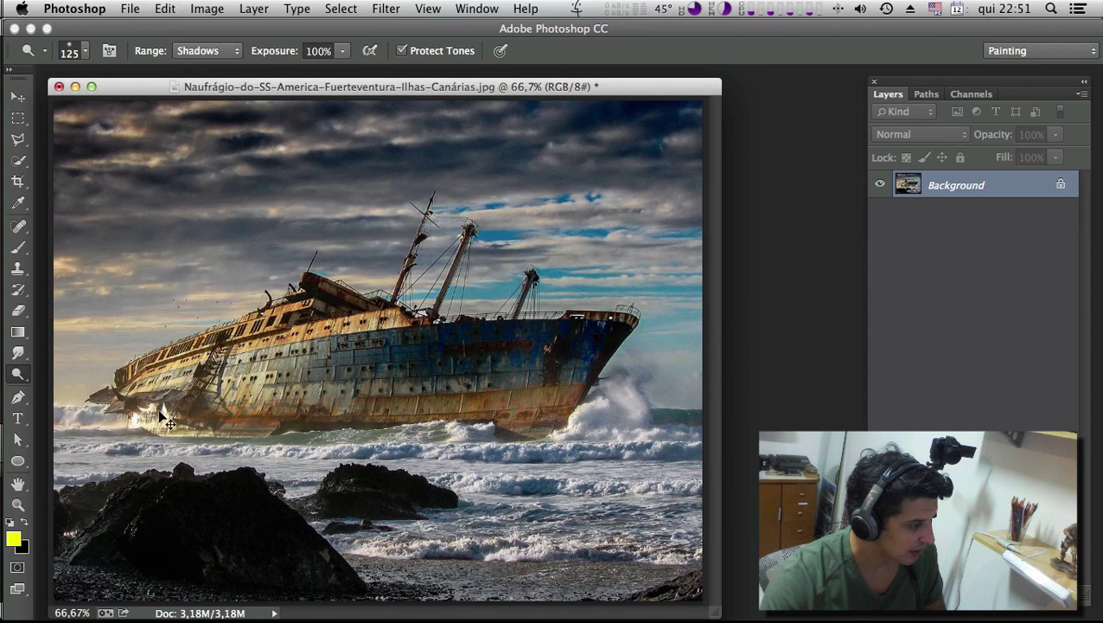
{"action": "key", "text": "super+z"}
{"action": "key", "text": "super+z"}
{"action": "key", "text": "super+z"}
{"action": "key", "text": "super+z"}
{"action": "key", "text": "super+z"}
{"action": "key", "text": "super+z"}
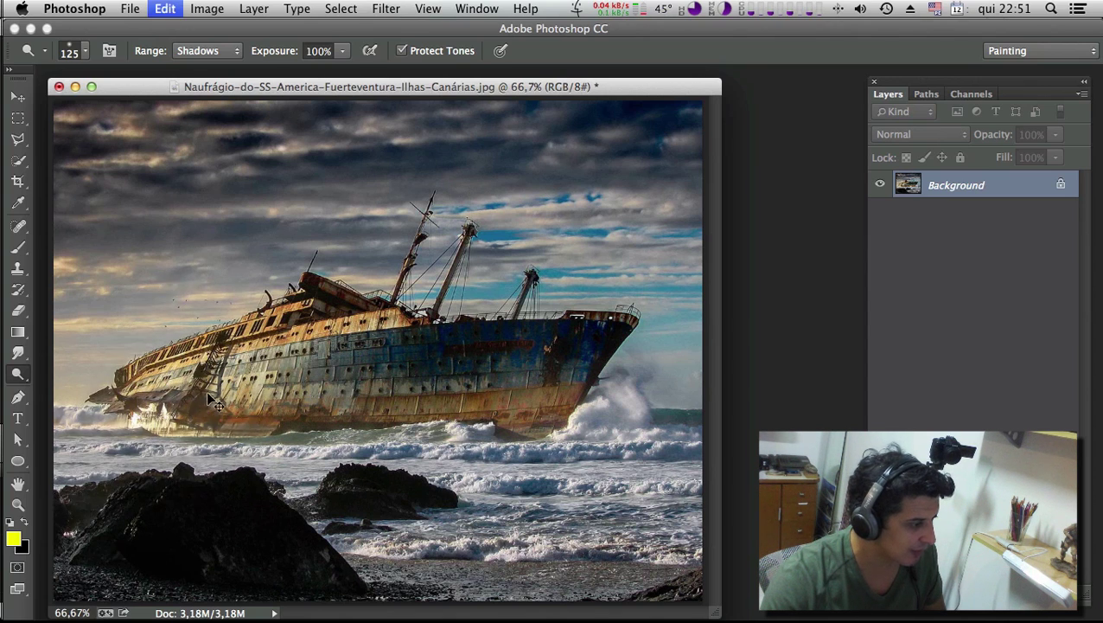
{"action": "key", "text": "super+z"}
{"action": "key", "text": "super+z"}
{"action": "key", "text": "super+z"}
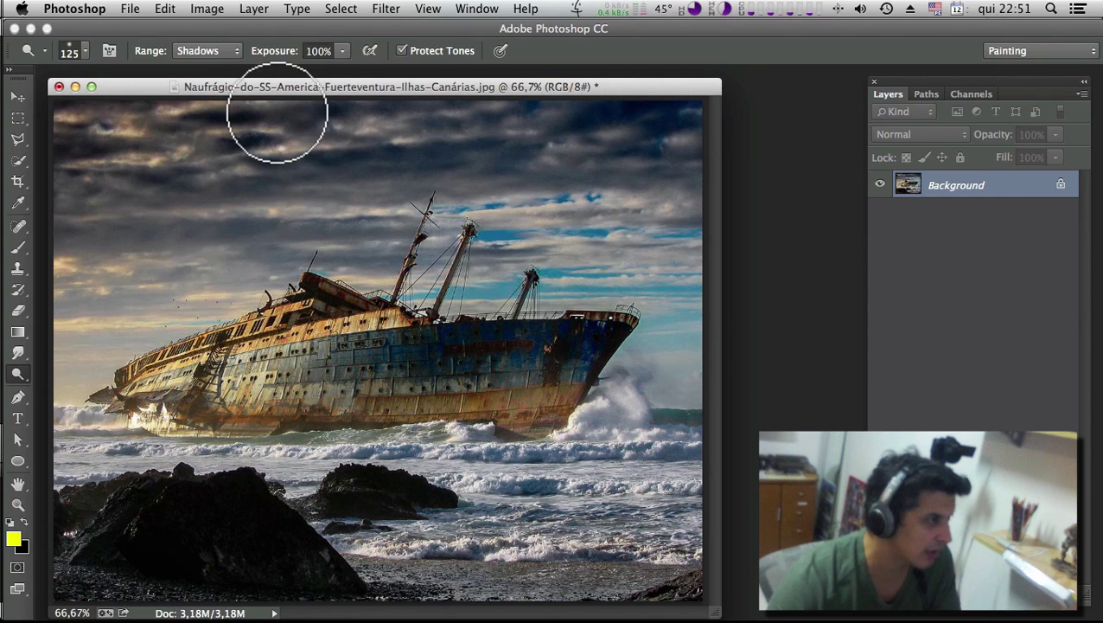
- With dodge Range on Highlights, lighten the bow waves and foreground rocks, comparing via undo
{"action": "left_click", "coordinate": [206, 50]}
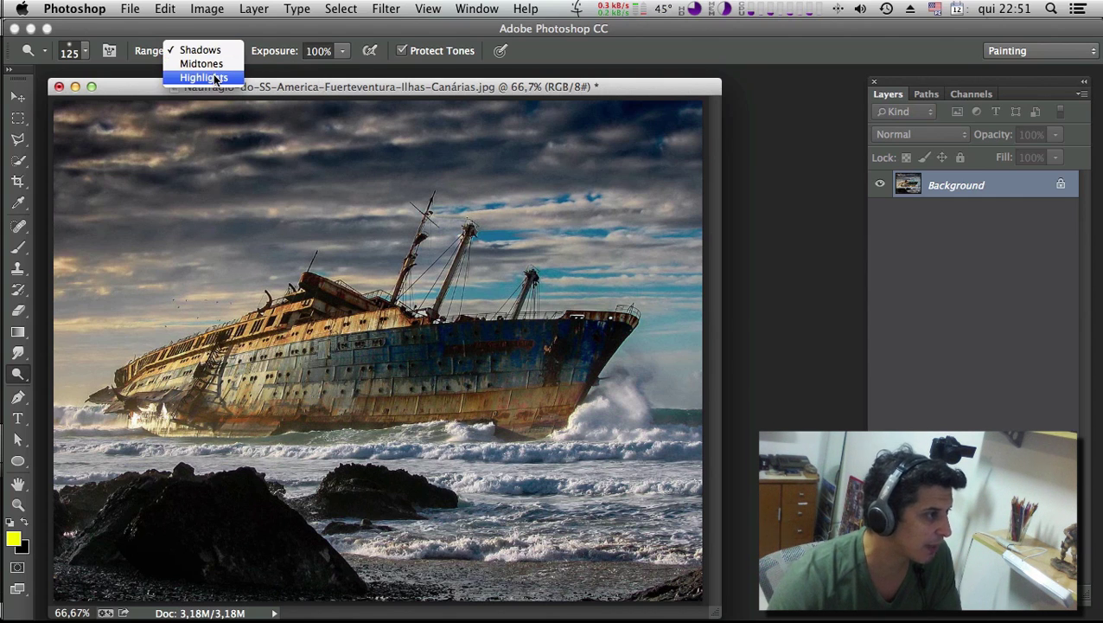
{"action": "left_click", "coordinate": [204, 77]}
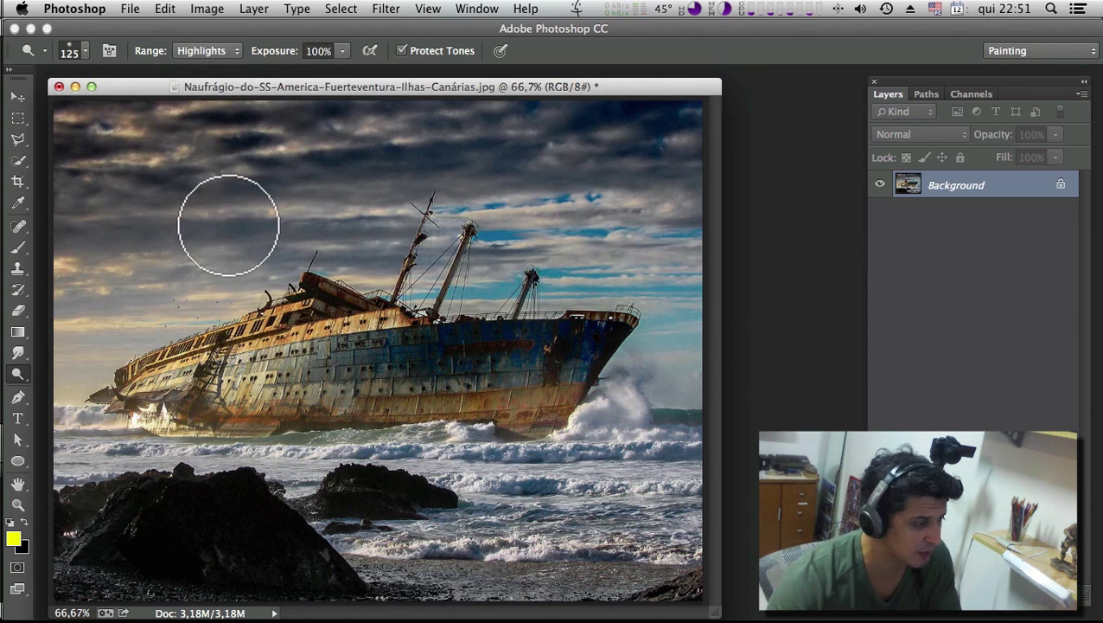
{"action": "mouse_move", "coordinate": [143, 419]}
{"action": "left_mouse_down"}
{"action": "mouse_move", "coordinate": [101, 437]}
{"action": "mouse_move", "coordinate": [140, 354]}
{"action": "mouse_move", "coordinate": [175, 445]}
{"action": "left_mouse_up"}
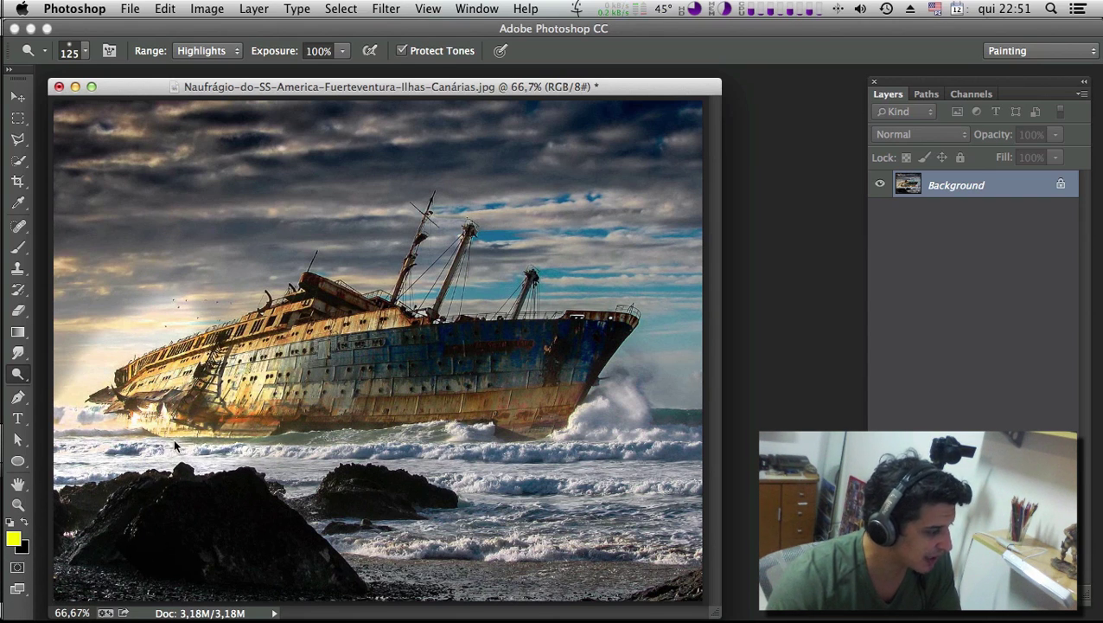
{"action": "left_click_drag", "start_coordinate": [175, 445], "coordinate": [82, 530]}
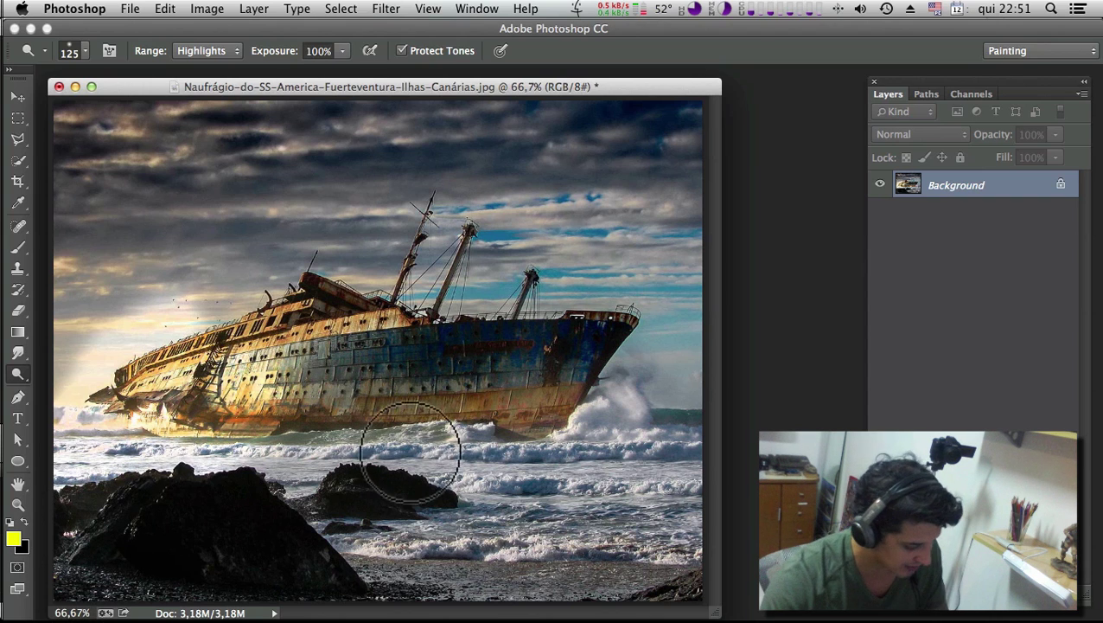
{"action": "key", "text": "super+z"}
{"action": "key", "text": "super+z"}
{"action": "key", "text": "super+z"}
{"action": "key", "text": "super+z"}
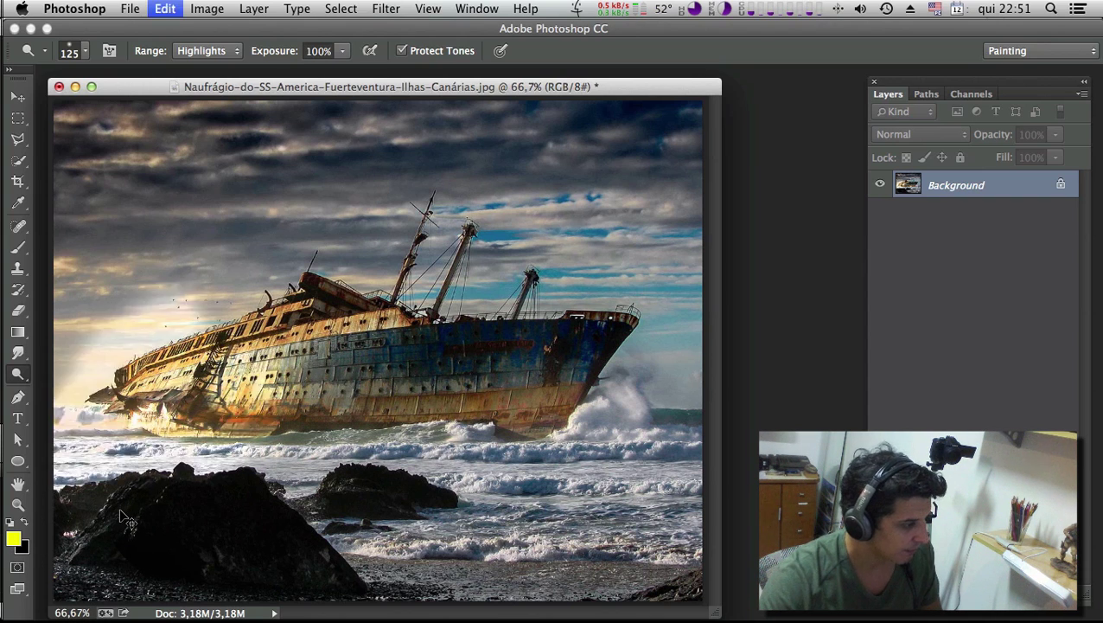
{"action": "key", "text": "super+z"}
{"action": "key", "text": "super+z"}
{"action": "key", "text": "super+z"}
- Return the dodge Range to Midtones and lighten the ship's hull from stern to bow
{"action": "left_click", "coordinate": [222, 52]}
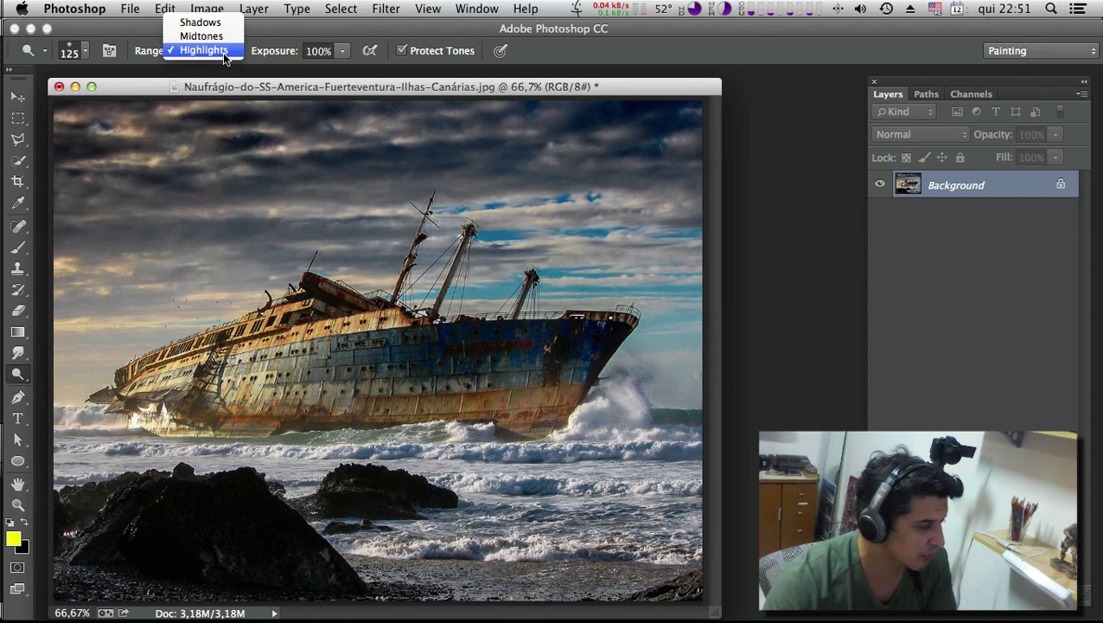
{"action": "left_click", "coordinate": [223, 37]}
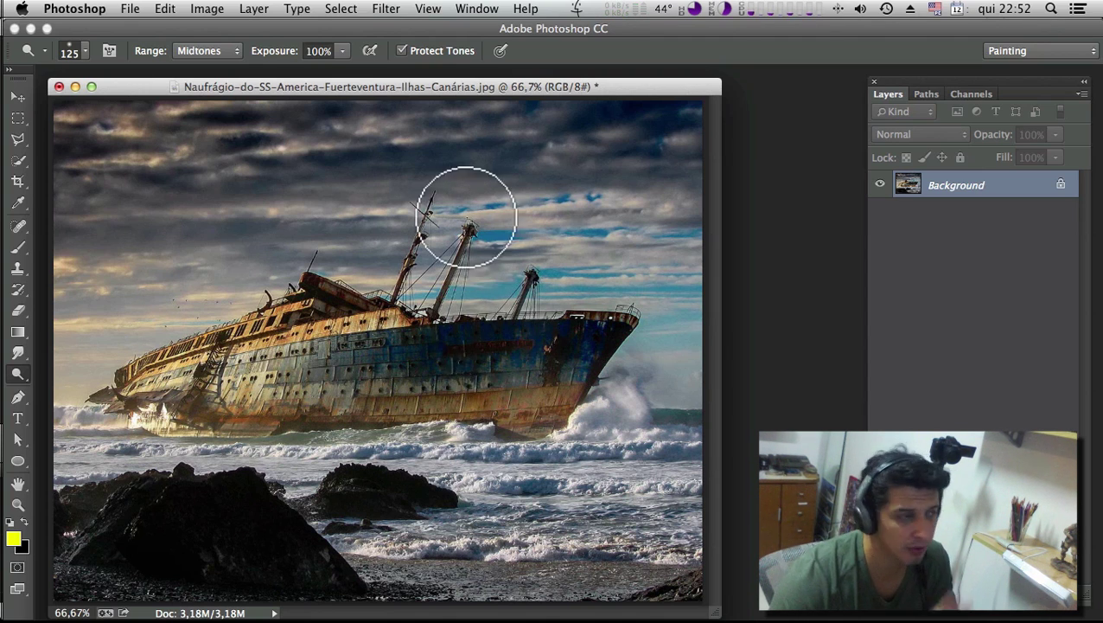
{"action": "mouse_move", "coordinate": [256, 385]}
{"action": "left_mouse_down"}
{"action": "mouse_move", "coordinate": [552, 391]}
{"action": "mouse_move", "coordinate": [590, 307]}
{"action": "left_mouse_up"}
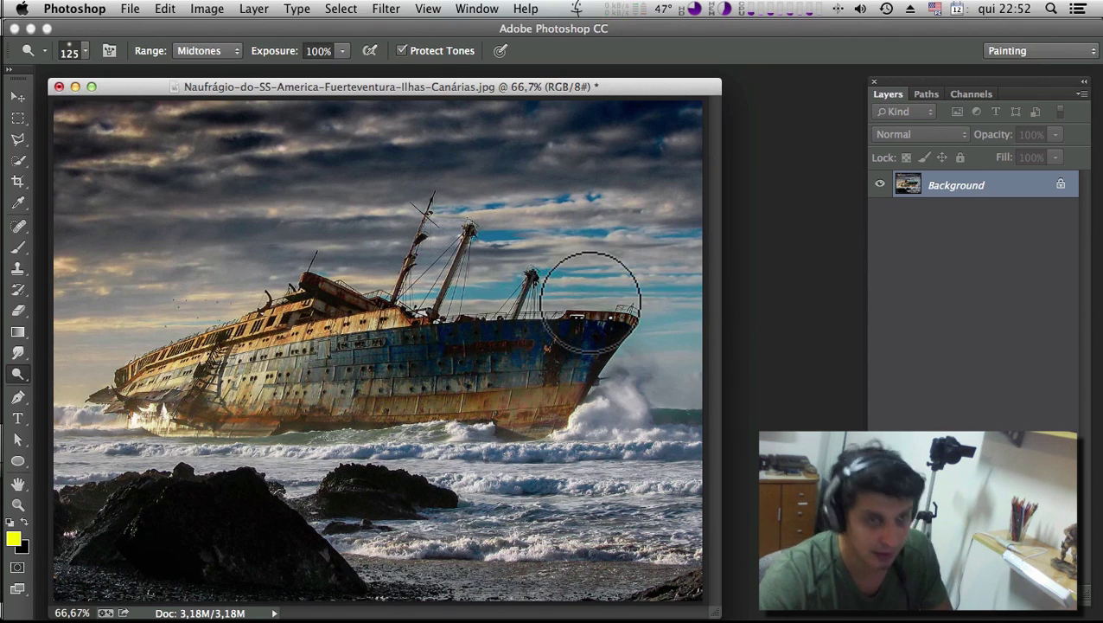
{"action": "left_click_drag", "start_coordinate": [517, 311], "coordinate": [512, 248]}
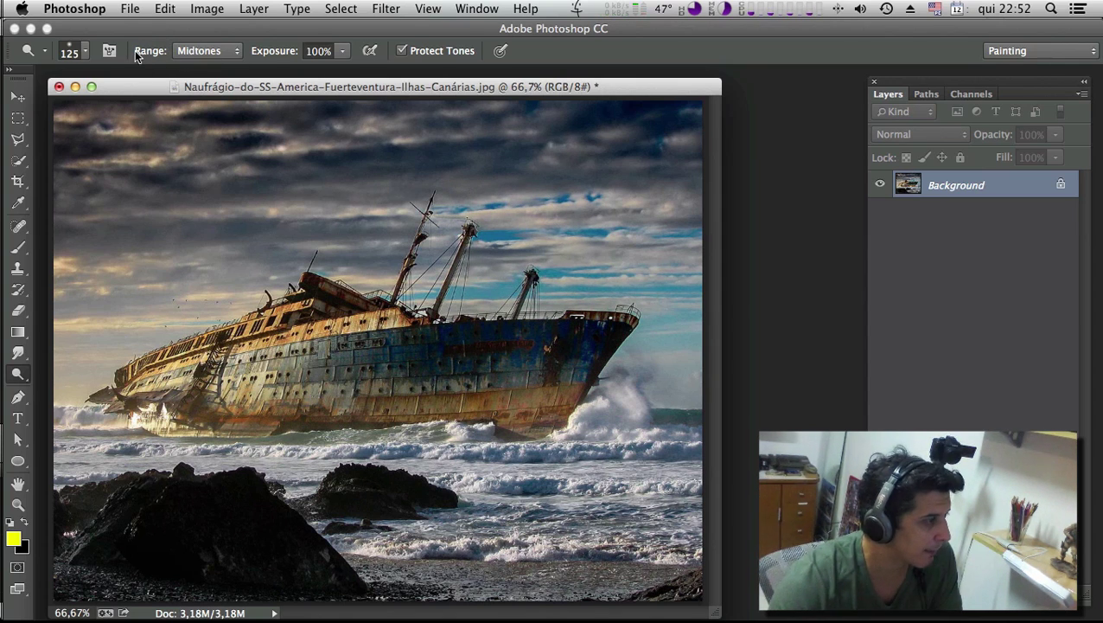
{"action": "right_click", "coordinate": [26, 379]}
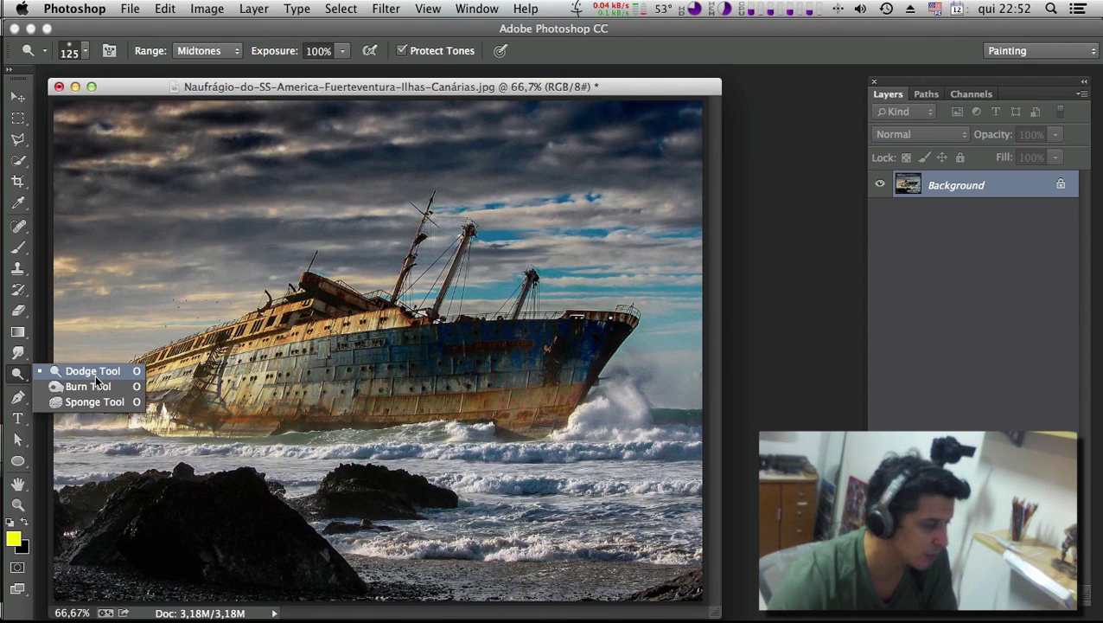
- Select the Burn tool, trial-darken the sky left of the masts, then undo it
{"action": "left_click", "coordinate": [104, 385]}
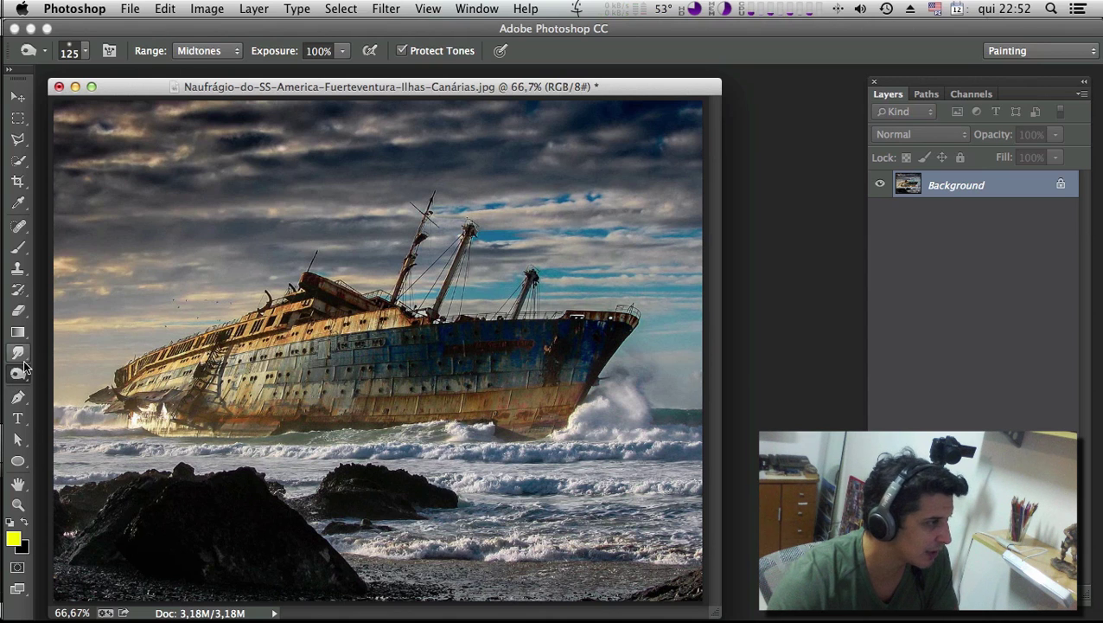
{"action": "left_click_drag", "start_coordinate": [246, 246], "coordinate": [293, 197]}
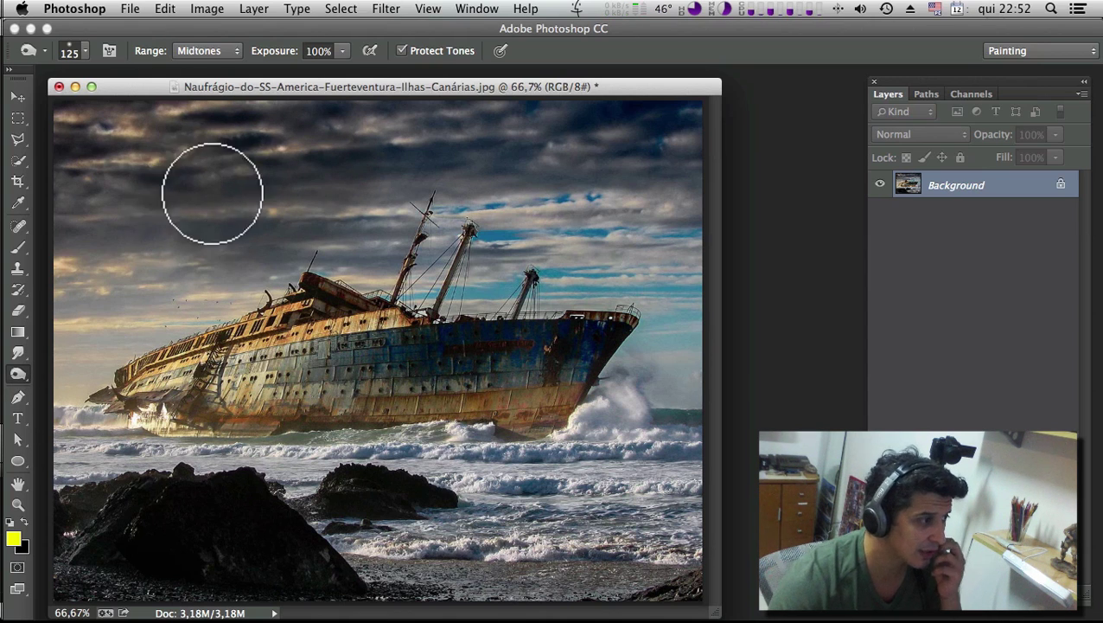
{"action": "left_click_drag", "start_coordinate": [212, 192], "coordinate": [271, 234]}
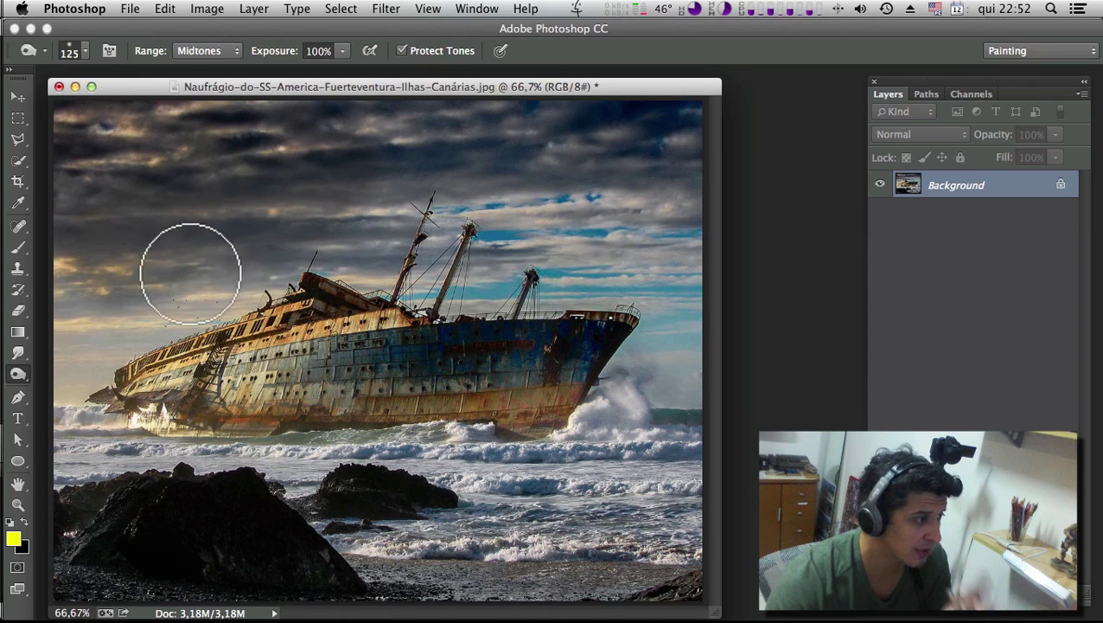
{"action": "key", "text": "super+z"}
- Set the burn Range to Highlights, trial-burn the bright surf, then undo it
{"action": "left_click", "coordinate": [234, 53]}
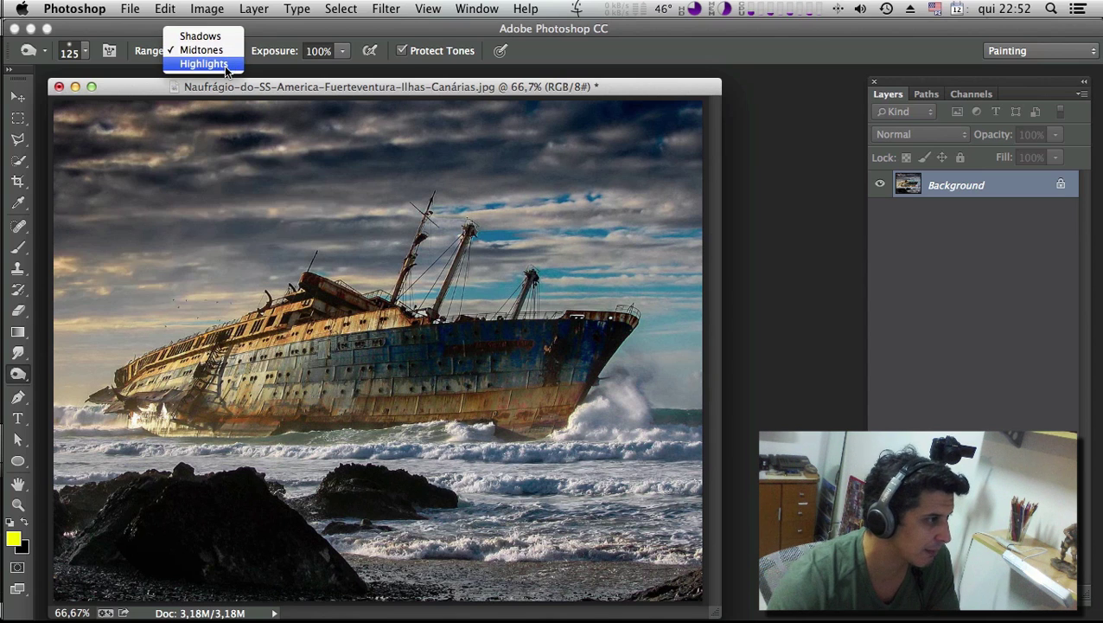
{"action": "left_click", "coordinate": [225, 65]}
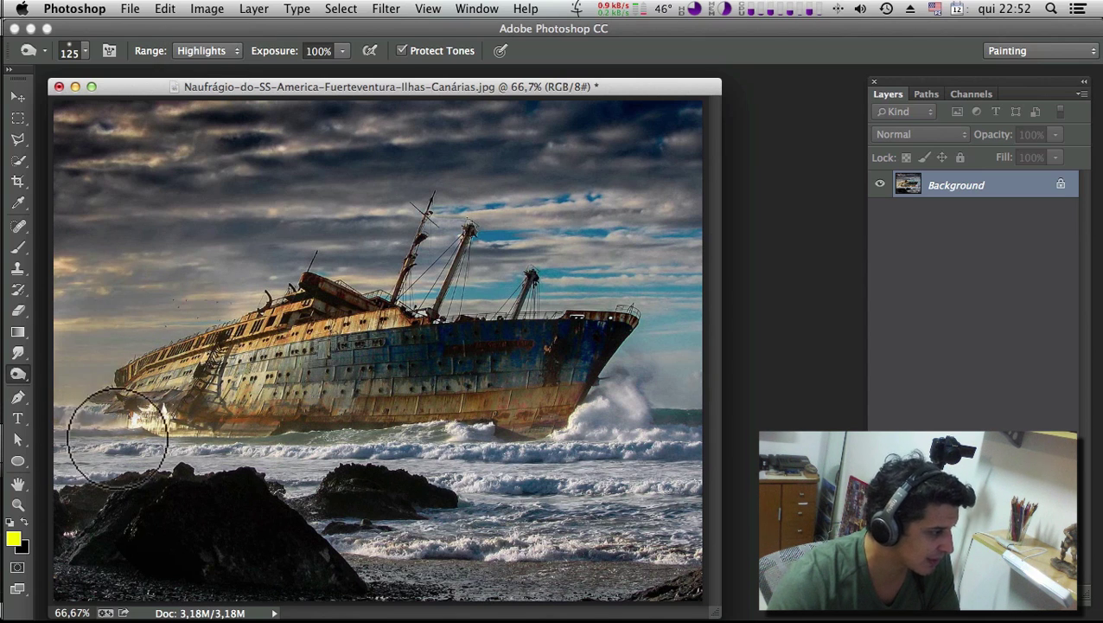
{"action": "left_click_drag", "start_coordinate": [118, 437], "coordinate": [610, 401]}
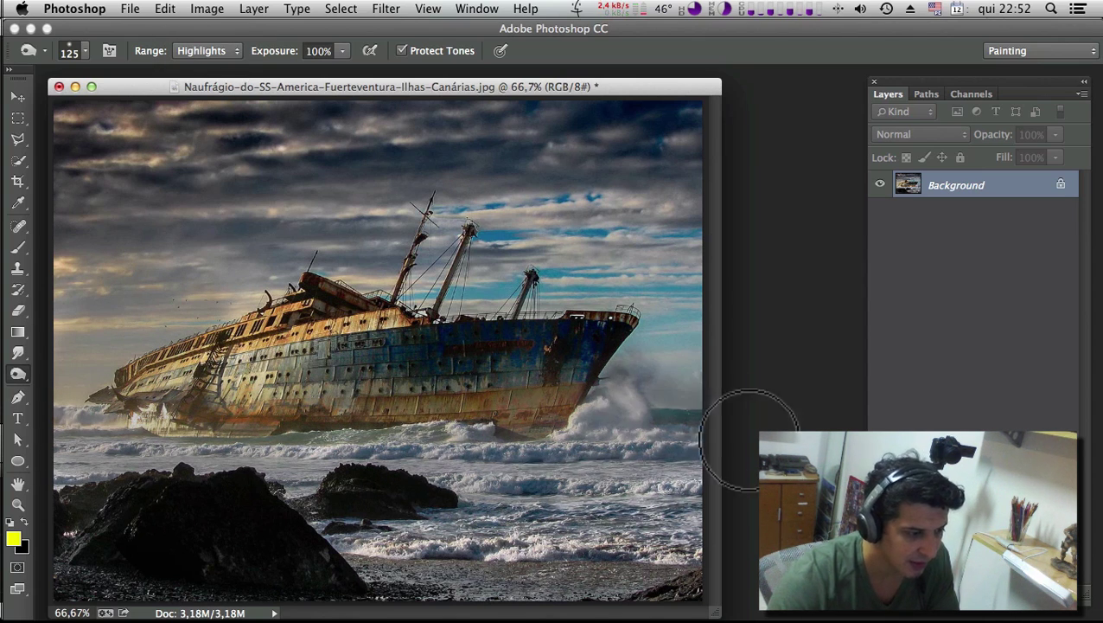
{"action": "key", "text": "super+z"}
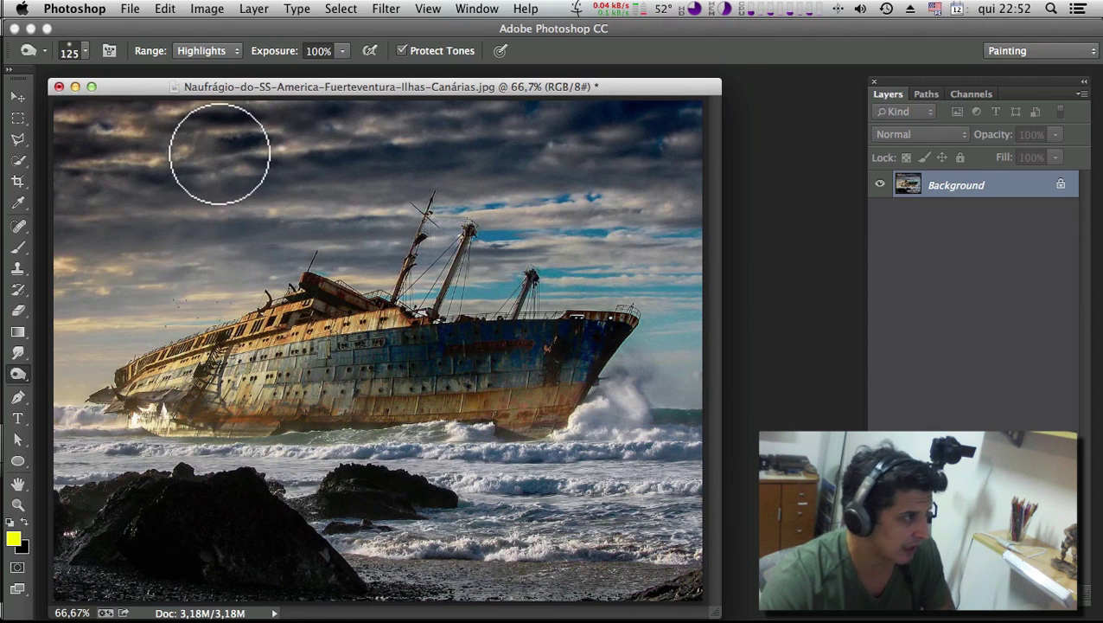
{"action": "left_click", "coordinate": [207, 51]}
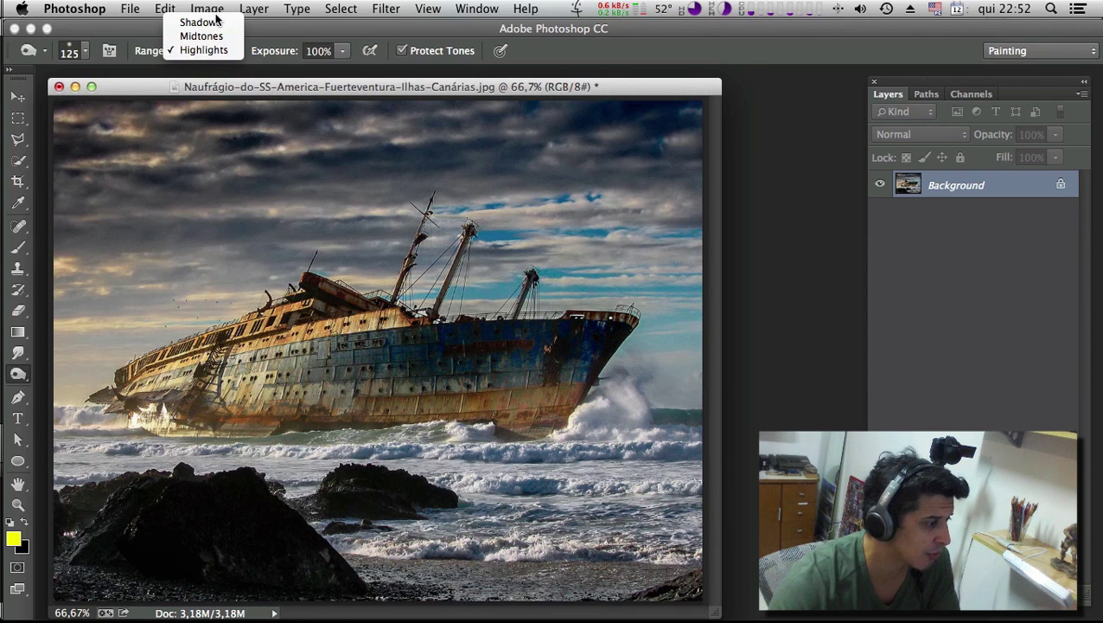
- Burn the foreground rocks with Range on Shadows, undoing a trial stroke over the waves
{"action": "left_click", "coordinate": [208, 21]}
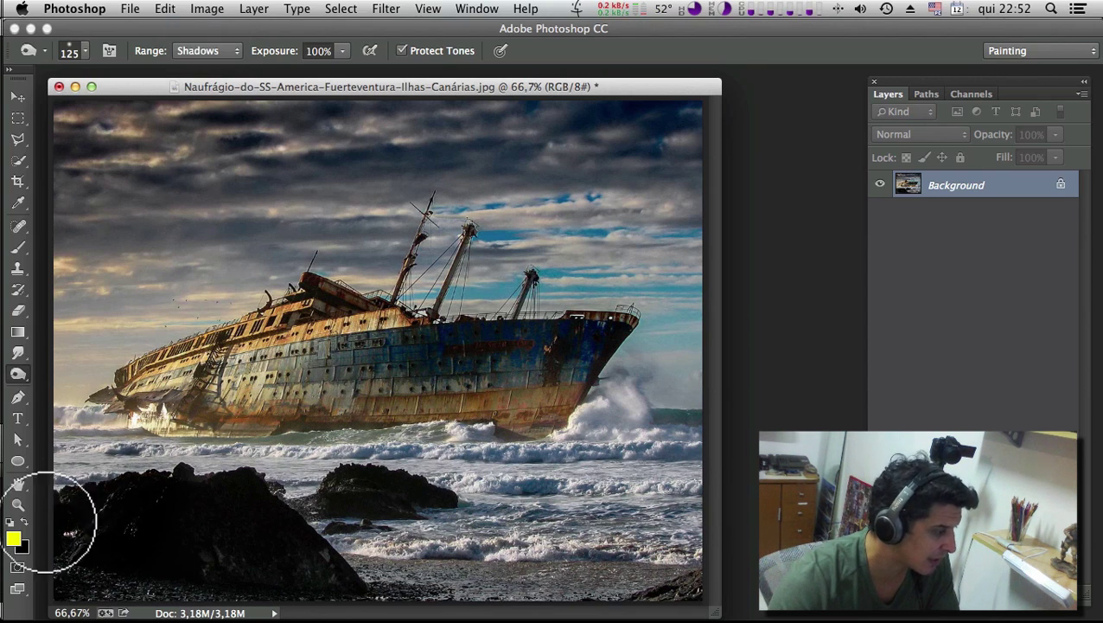
{"action": "mouse_move", "coordinate": [53, 522]}
{"action": "left_mouse_down"}
{"action": "mouse_move", "coordinate": [79, 562]}
{"action": "mouse_move", "coordinate": [289, 521]}
{"action": "mouse_move", "coordinate": [188, 588]}
{"action": "mouse_move", "coordinate": [272, 586]}
{"action": "left_mouse_up"}
{"action": "mouse_move", "coordinate": [453, 469]}
{"action": "left_mouse_down"}
{"action": "mouse_move", "coordinate": [619, 576]}
{"action": "mouse_move", "coordinate": [114, 442]}
{"action": "mouse_move", "coordinate": [400, 420]}
{"action": "left_mouse_up"}
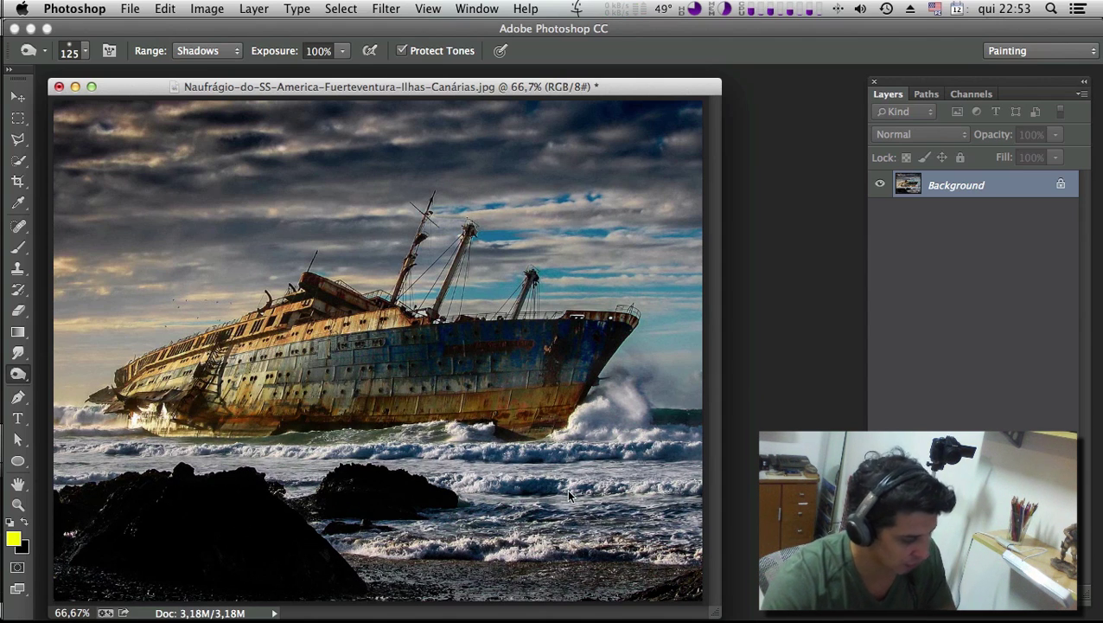
{"action": "key", "text": "super+z"}
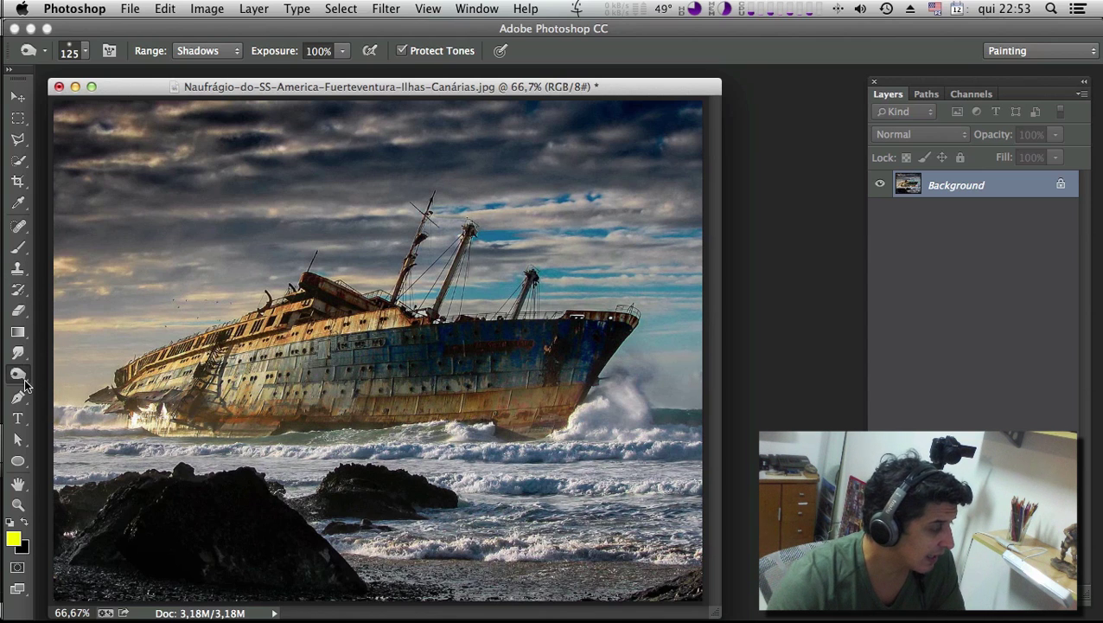
{"action": "left_click", "coordinate": [19, 375]}
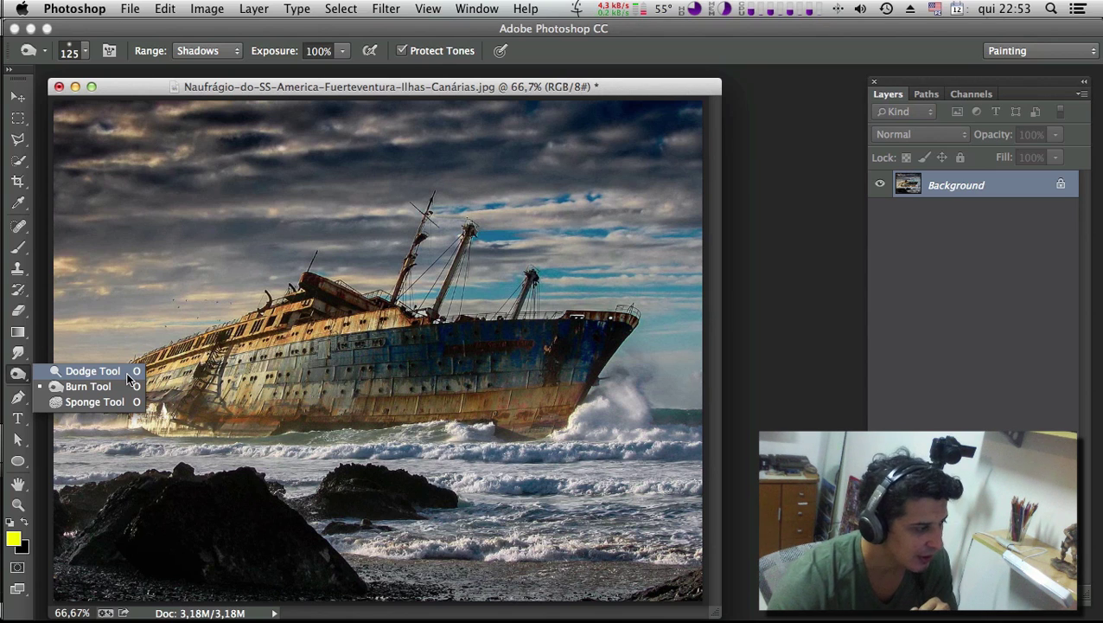
- Switch back to the Dodge tool and shrink its brush to size 80
{"action": "left_click", "coordinate": [126, 371]}
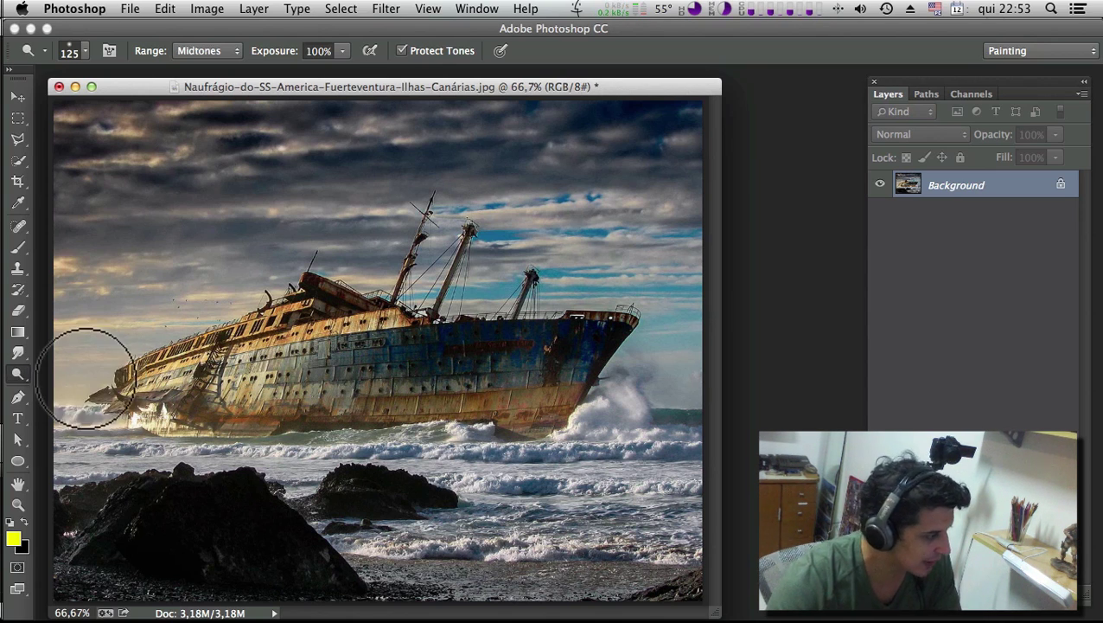
{"action": "key", "text": "bracketleft"}
{"action": "key", "text": "bracketleft"}
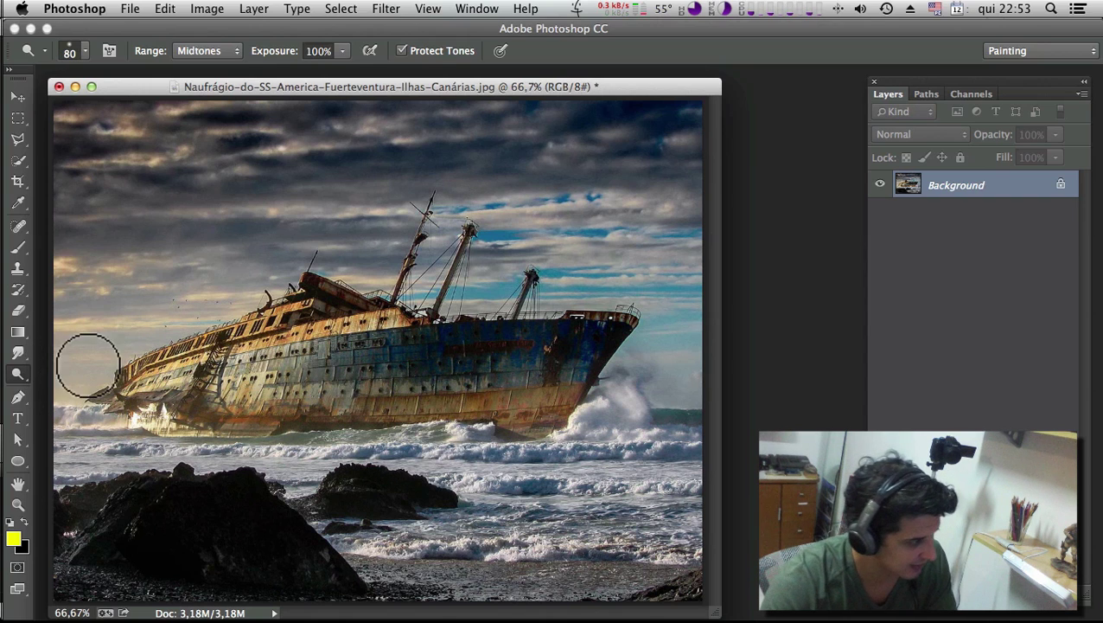
{"action": "right_click", "coordinate": [16, 376]}
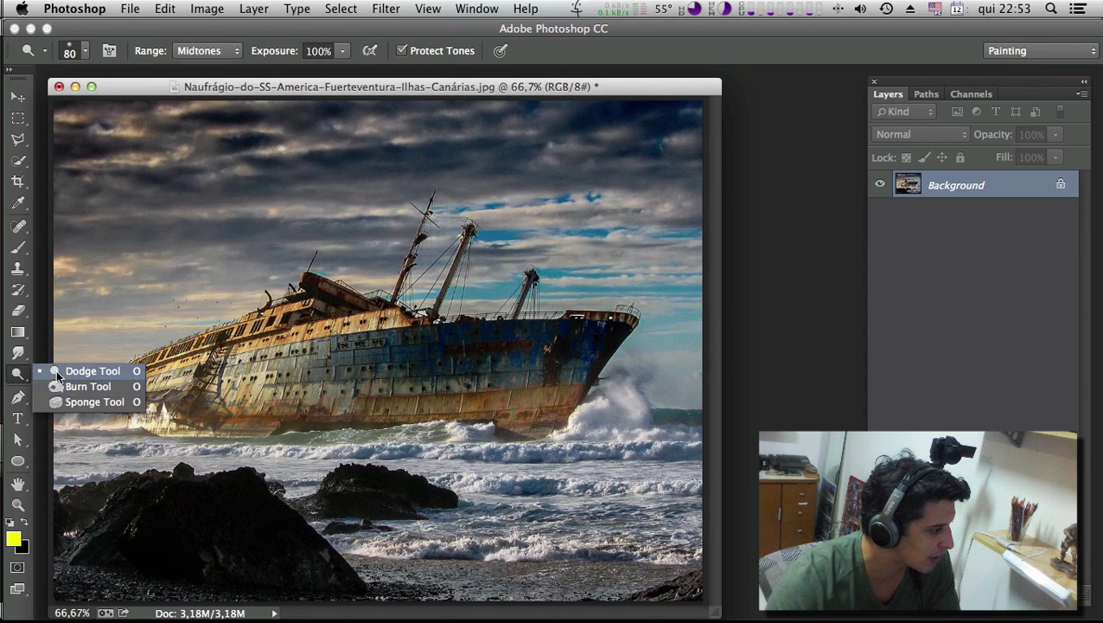
{"action": "left_click", "coordinate": [105, 375]}
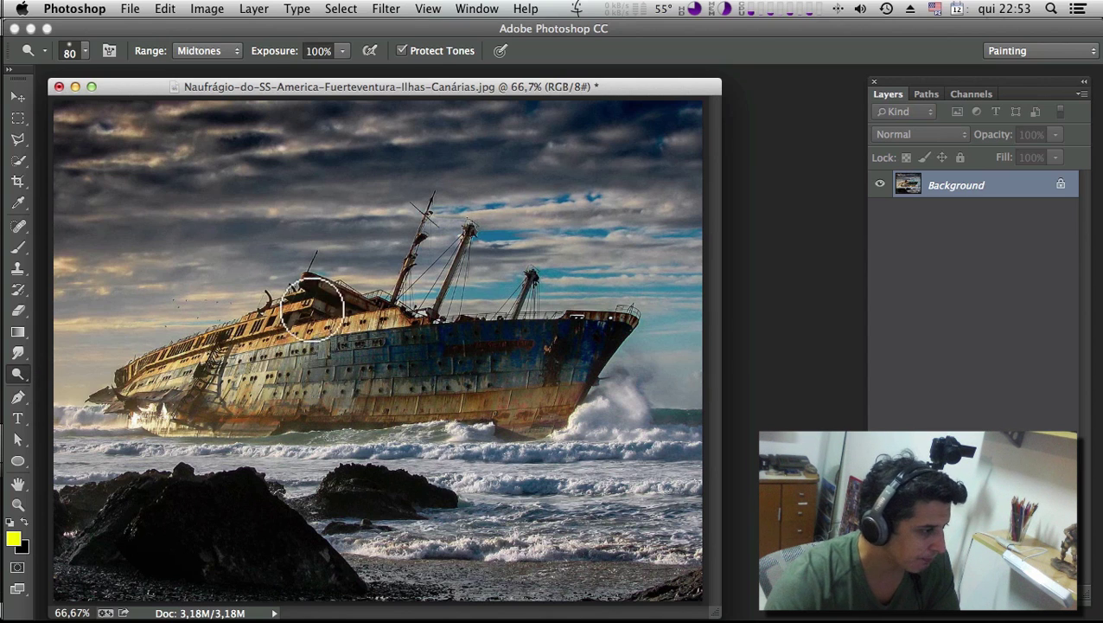
- Lighten the cloudy sky left of the masts, toggling undo to compare
{"action": "mouse_move", "coordinate": [325, 187]}
{"action": "left_mouse_down"}
{"action": "mouse_move", "coordinate": [222, 184]}
{"action": "mouse_move", "coordinate": [296, 172]}
{"action": "mouse_move", "coordinate": [292, 230]}
{"action": "left_mouse_up"}
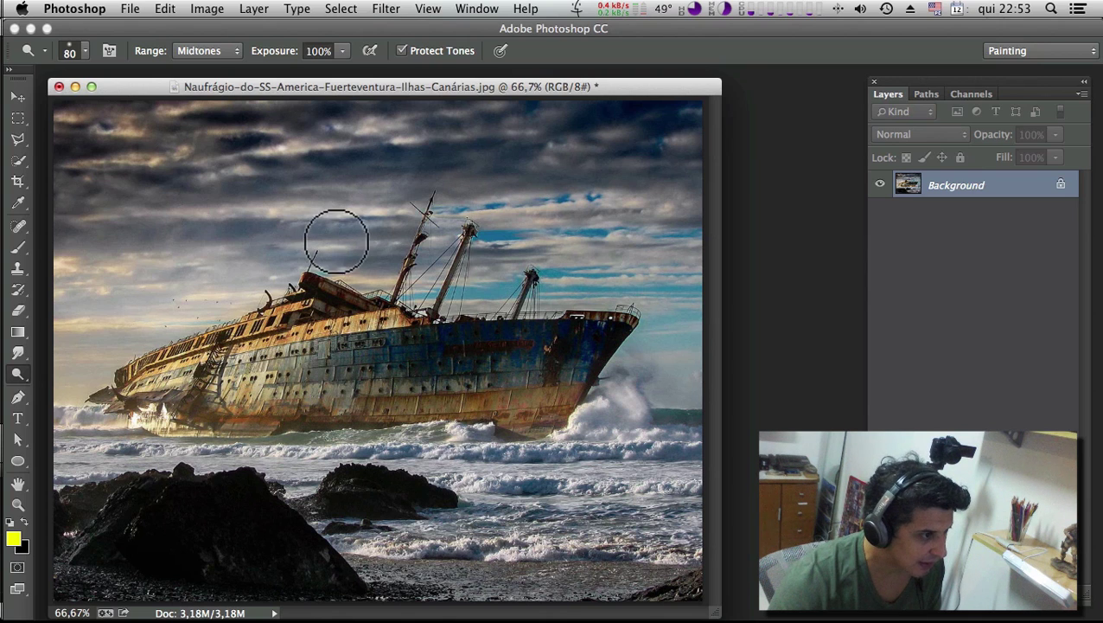
{"action": "mouse_move", "coordinate": [336, 241]}
{"action": "left_mouse_down"}
{"action": "mouse_move", "coordinate": [386, 222]}
{"action": "mouse_move", "coordinate": [307, 236]}
{"action": "mouse_move", "coordinate": [275, 256]}
{"action": "mouse_move", "coordinate": [288, 245]}
{"action": "left_mouse_up"}
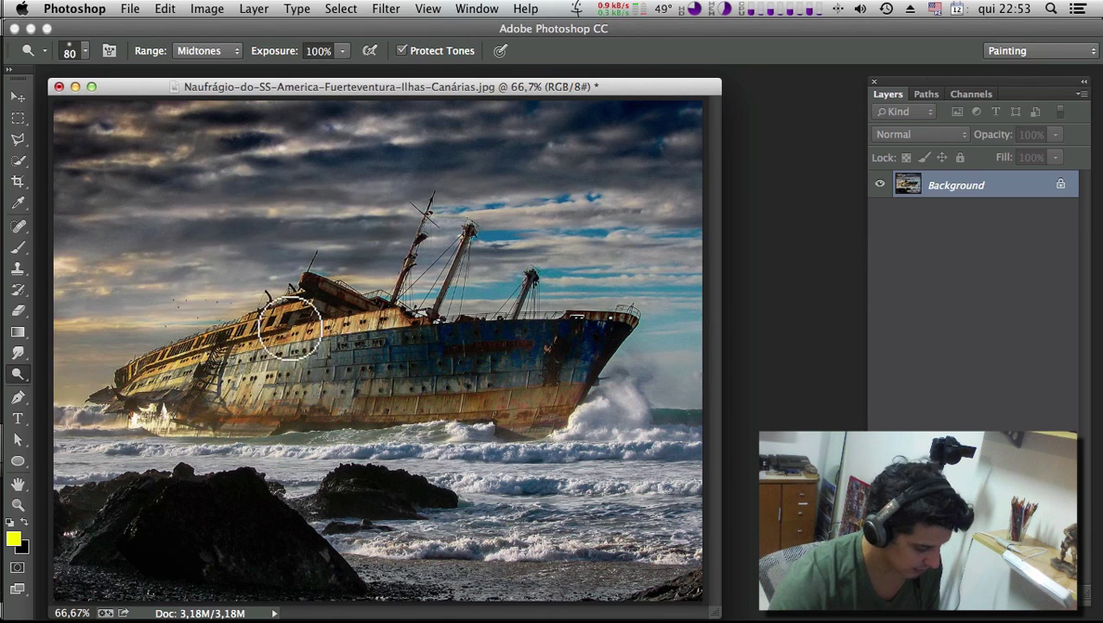
{"action": "key", "text": "ctrl+z"}
{"action": "key", "text": "ctrl+z"}
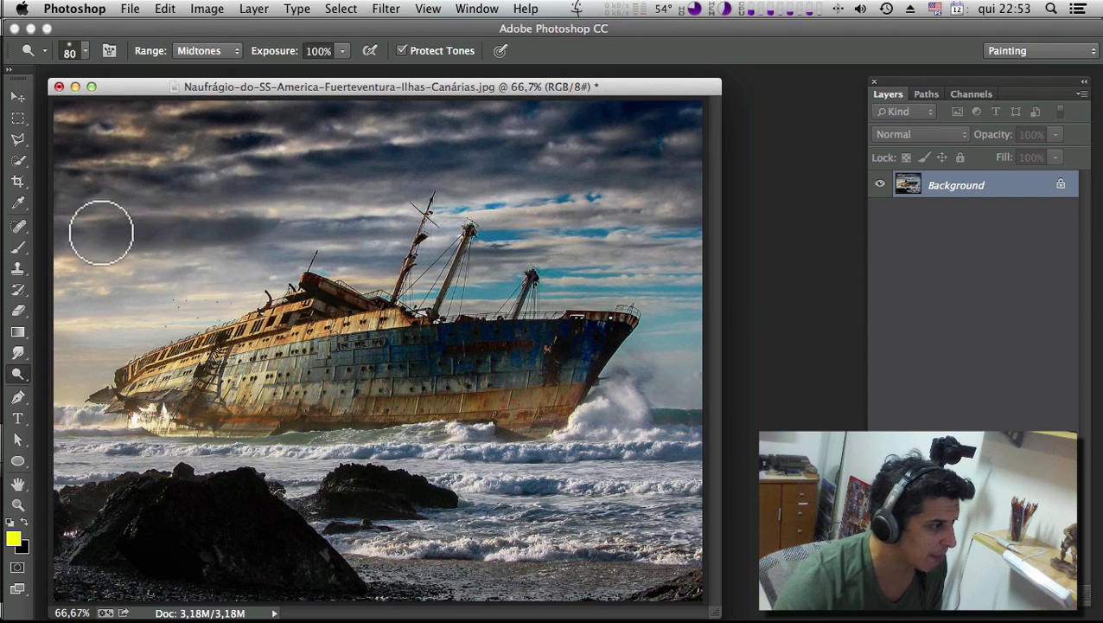
{"action": "key", "text": "super+z"}
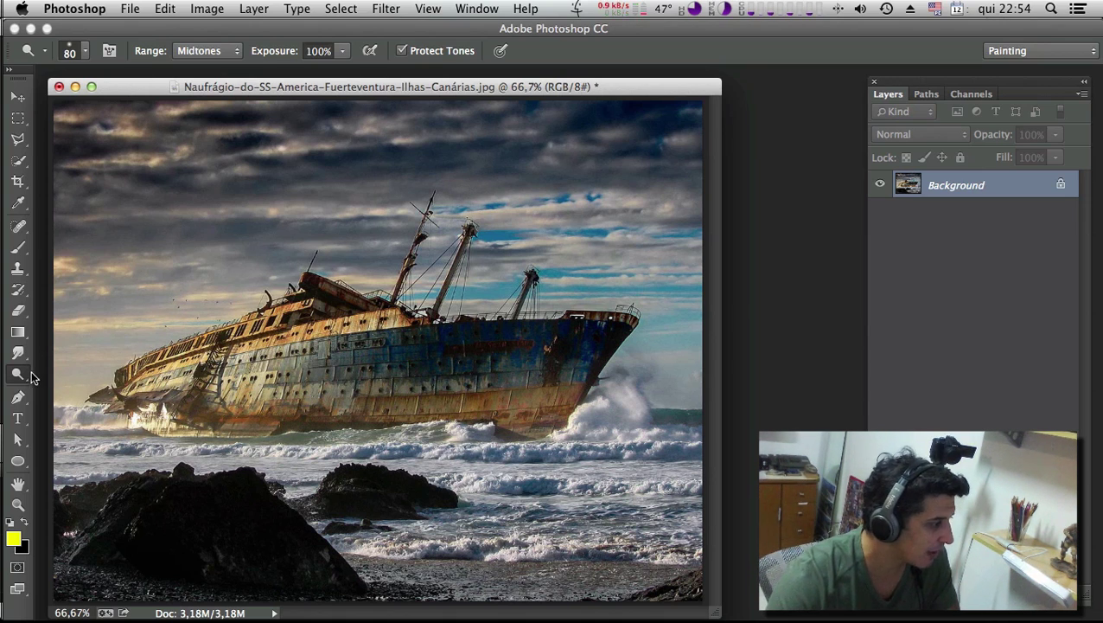
{"action": "left_click_drag", "start_coordinate": [21, 376], "coordinate": [80, 378]}
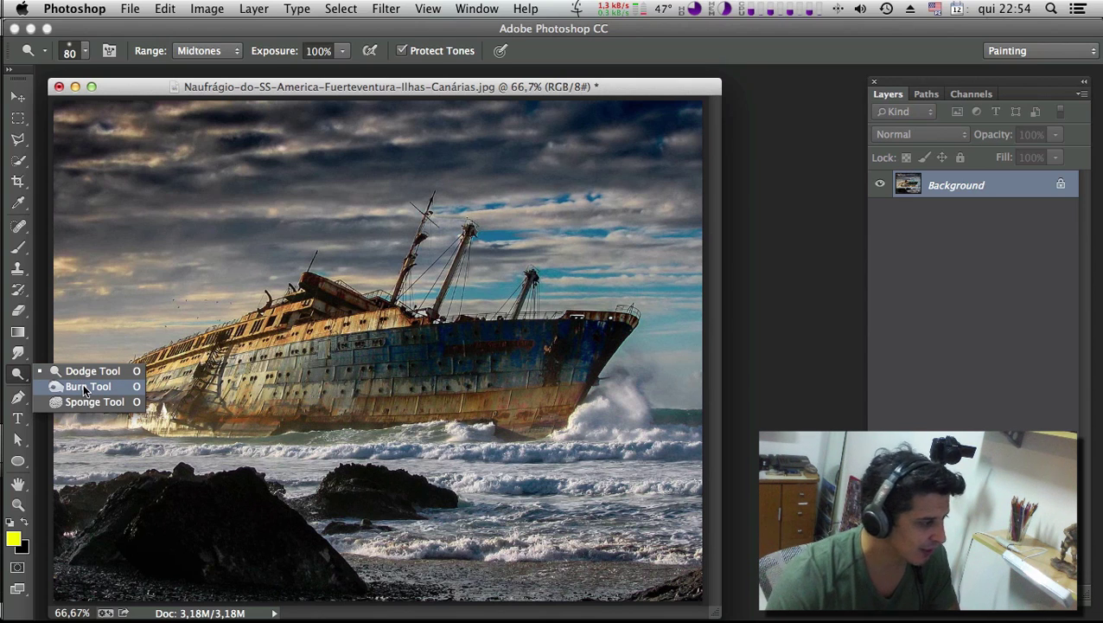
- Switch to the Burn tool on Shadows at 125 px and darken the ship's bow
{"action": "left_click", "coordinate": [83, 385]}
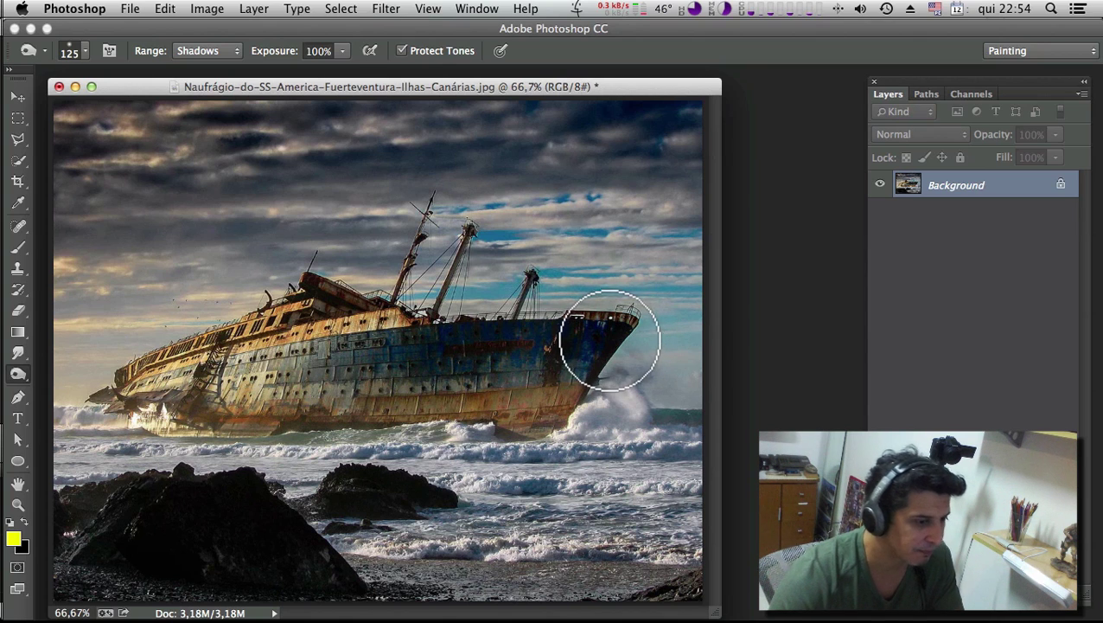
{"action": "left_click_drag", "start_coordinate": [613, 339], "coordinate": [579, 327]}
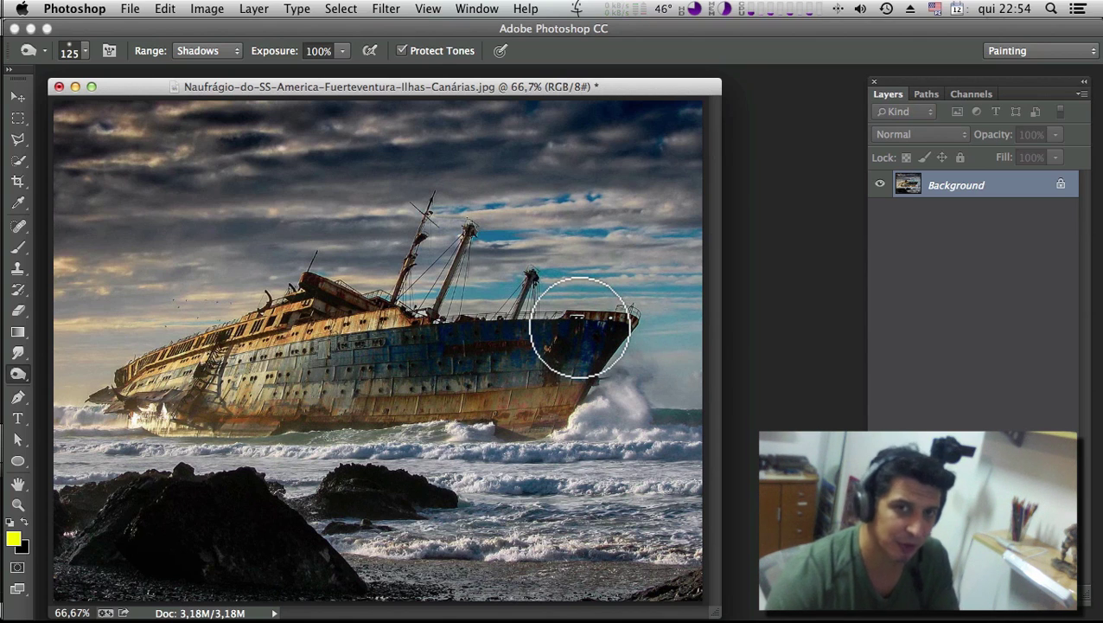